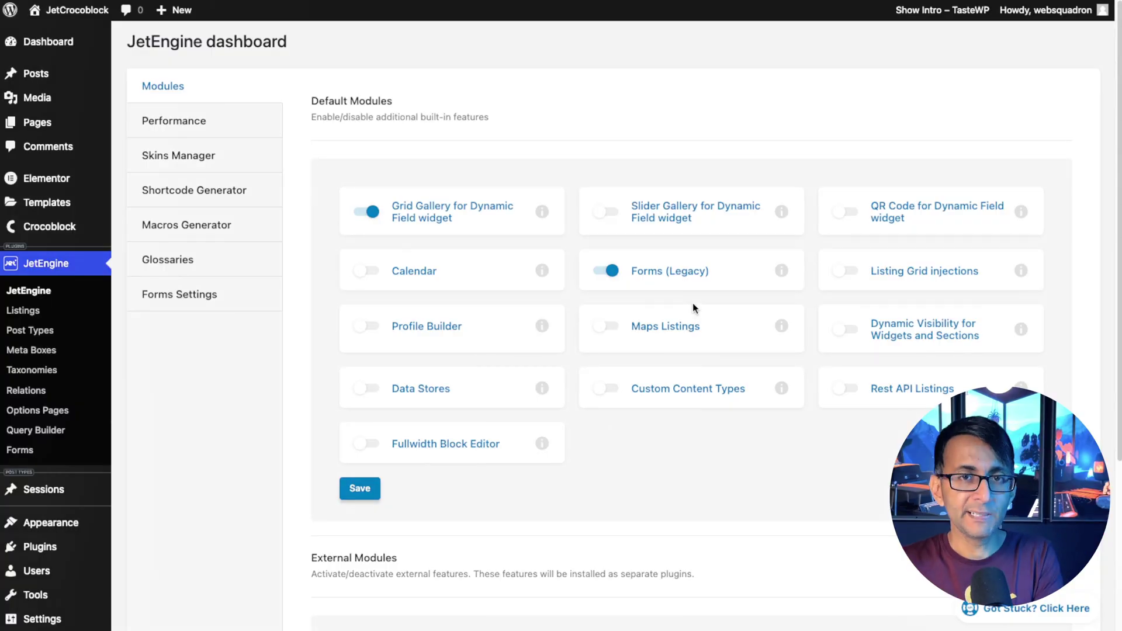
Start a new custom taxonomy and attach it to the Sessions post type
left_click(50, 373)
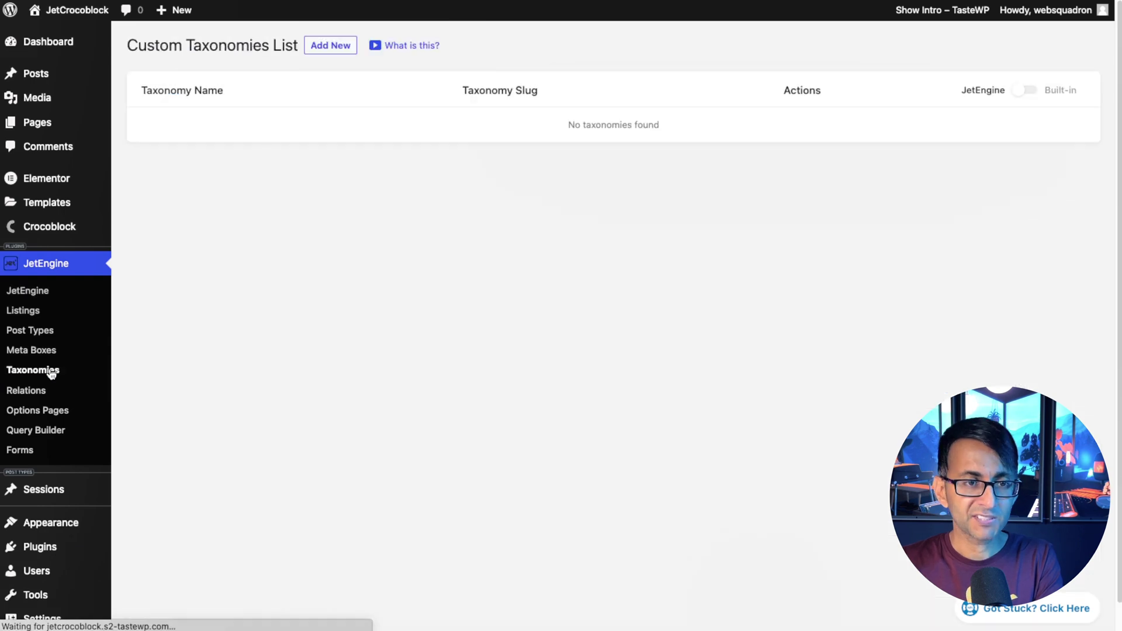
left_click(333, 47)
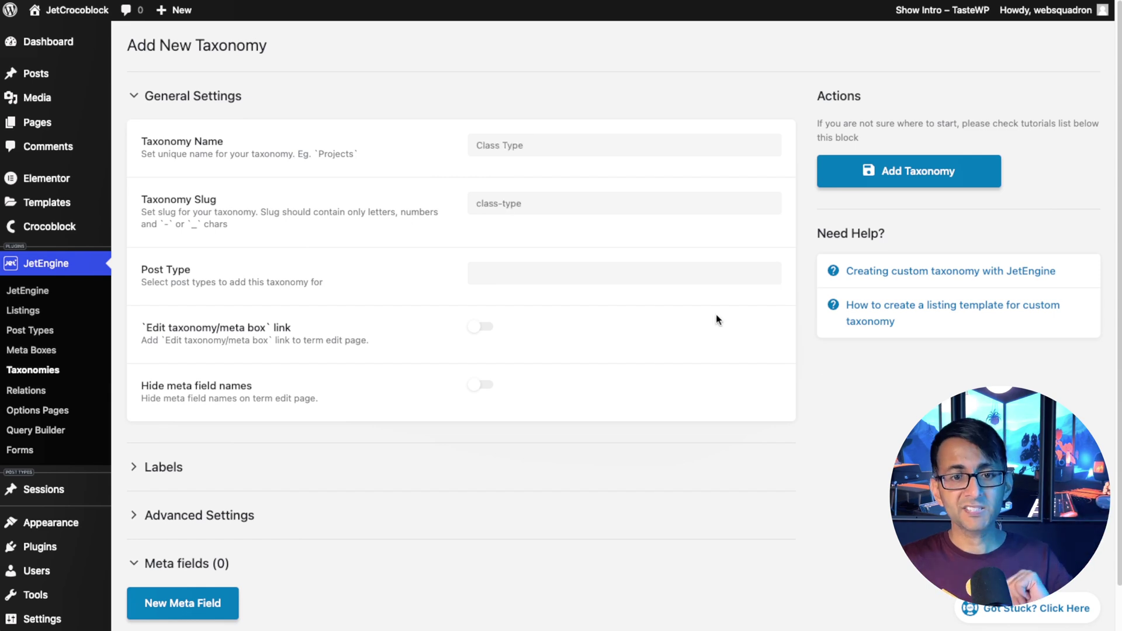
left_click(506, 284)
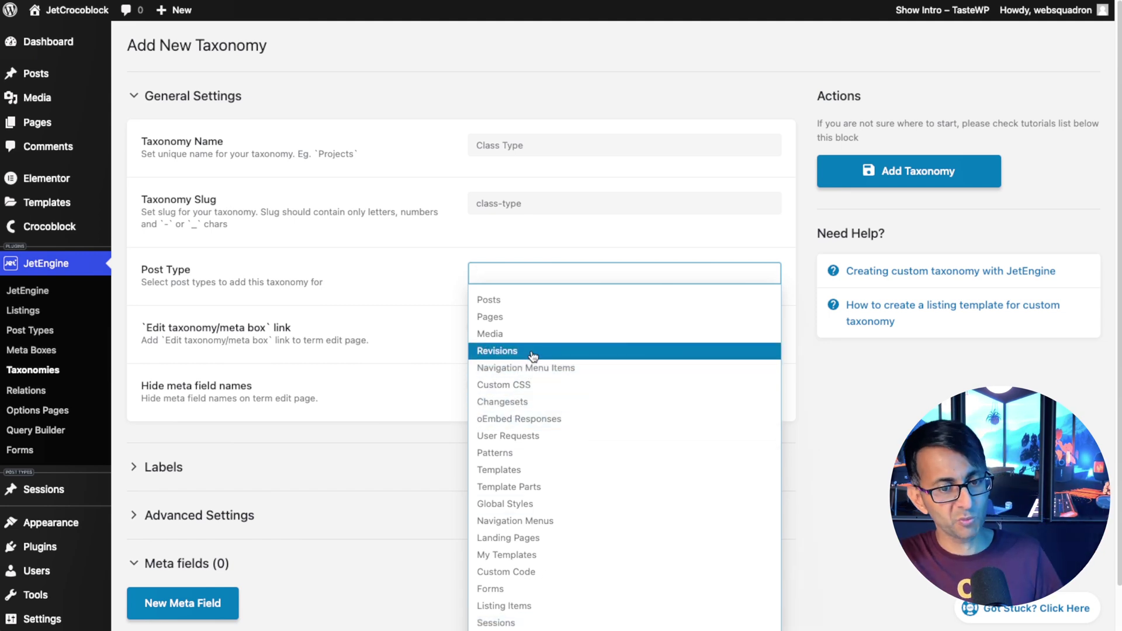
left_click(554, 623)
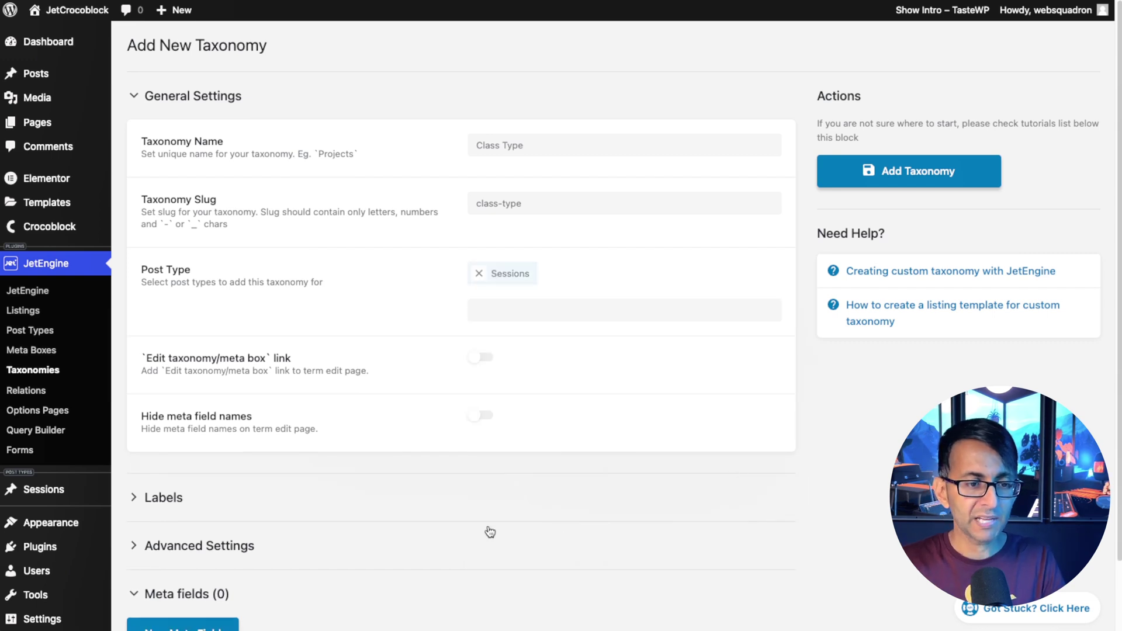
scroll(455, 509, "down", 1)
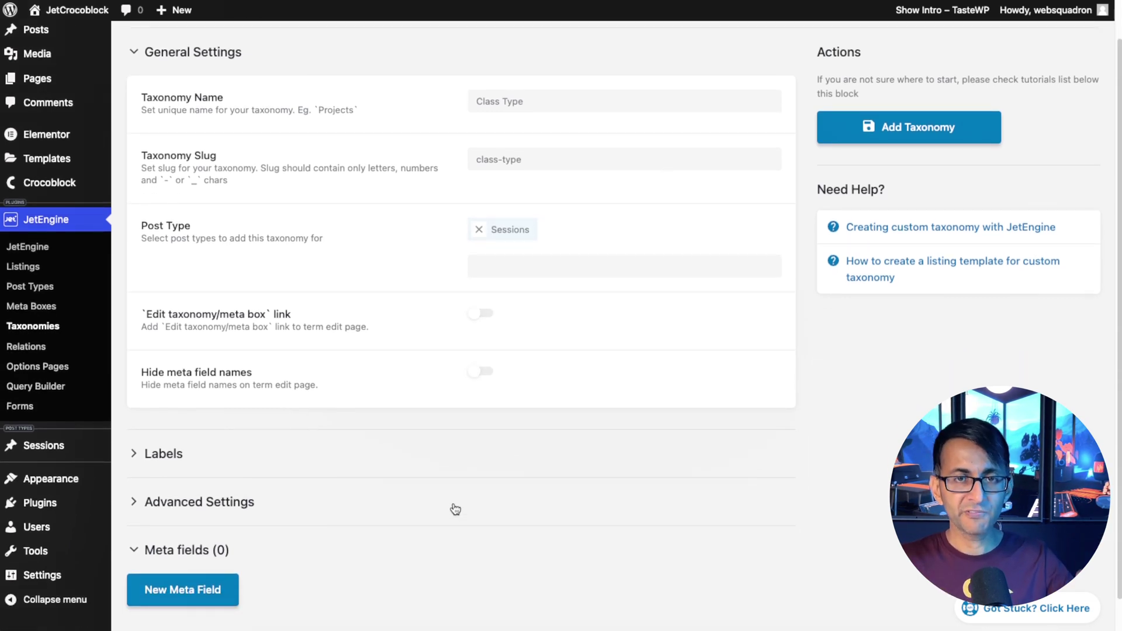
scroll(455, 509, "up", 1)
In JetEngine Glossaries, add a new glossary named Class Type
mouse_move(57, 119)
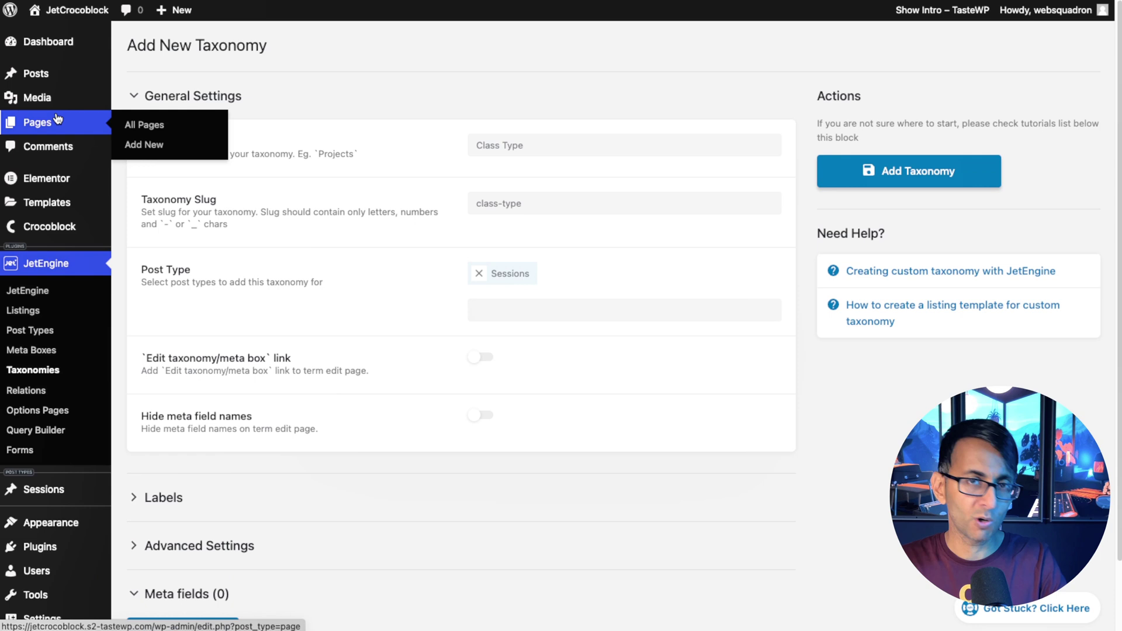
left_click(50, 266)
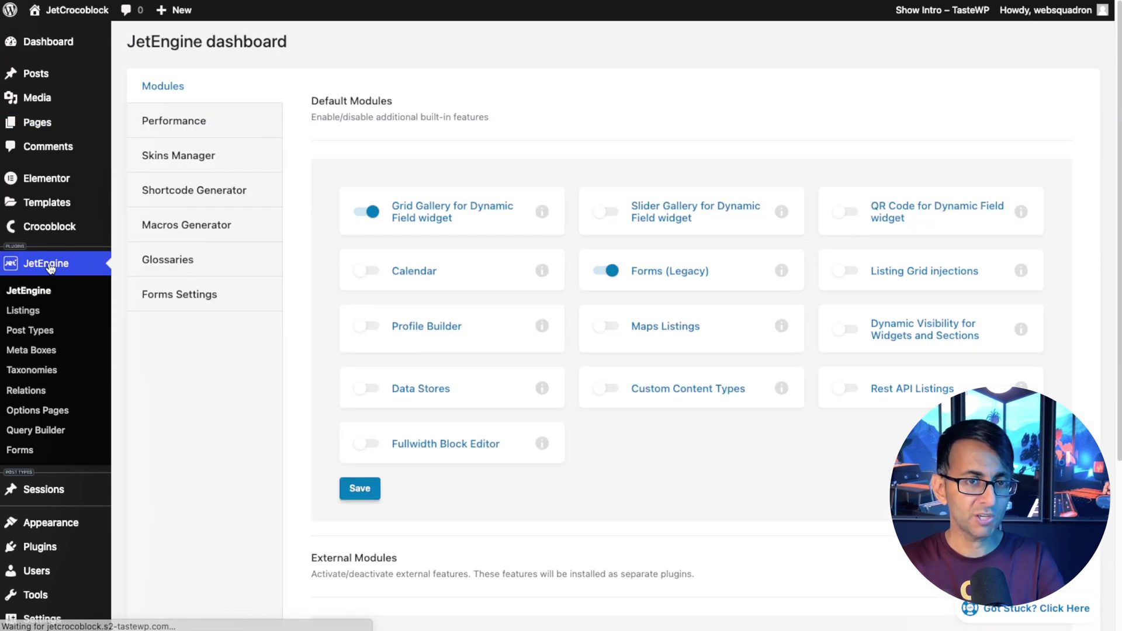
mouse_move(34, 490)
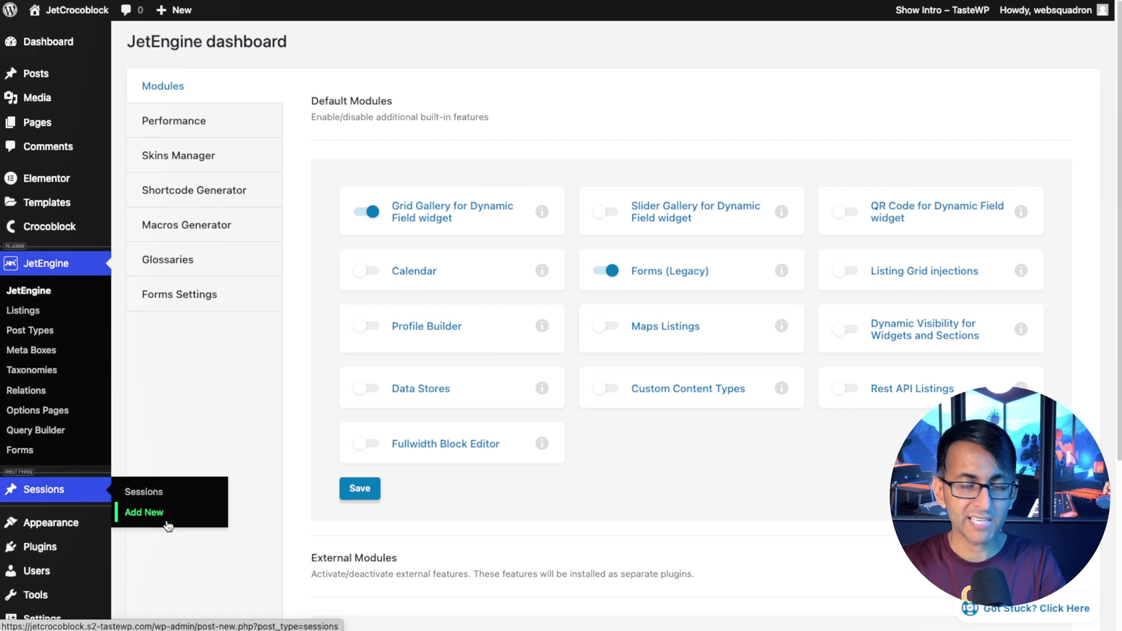
left_click(212, 260)
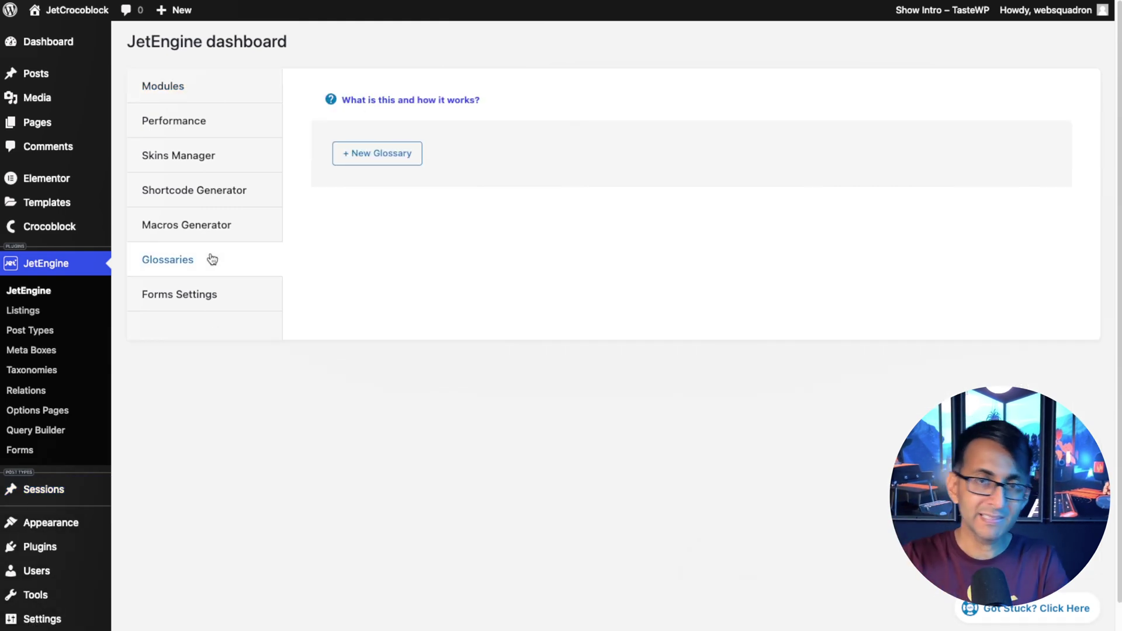
left_click(380, 151)
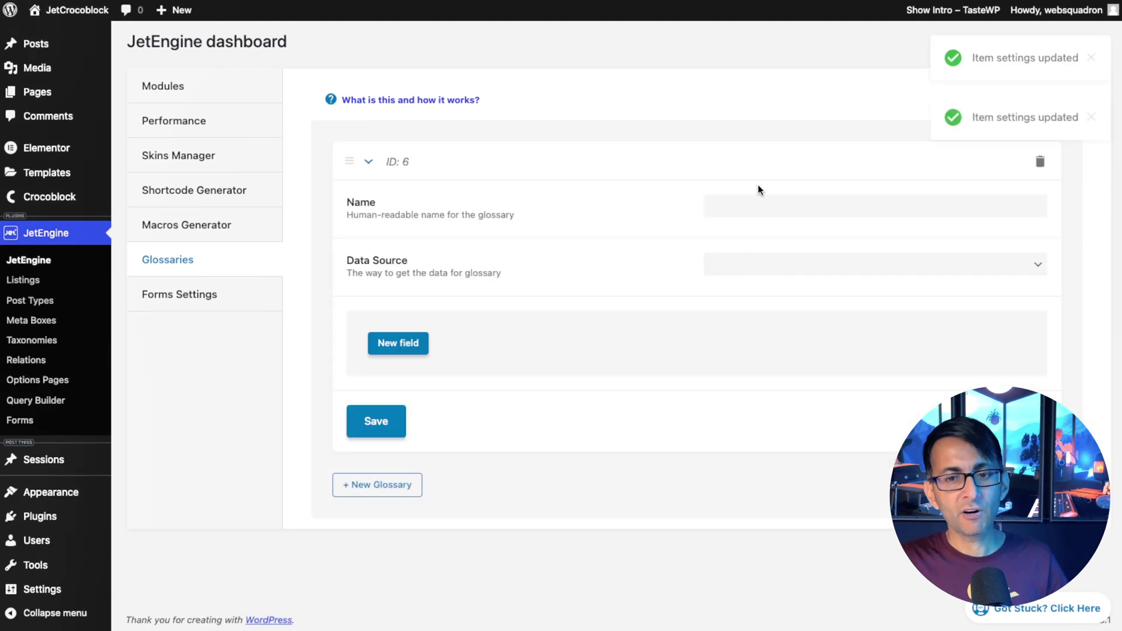
left_click(750, 207)
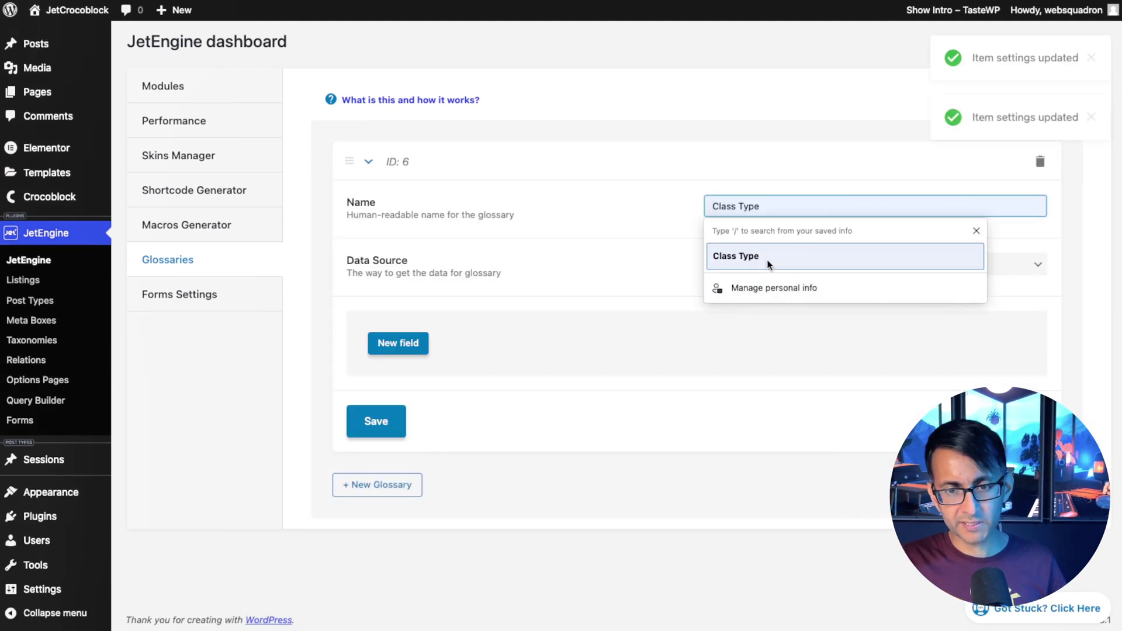
left_click(751, 255)
Set the Class Type glossary's data source to Set items manually
left_click(752, 265)
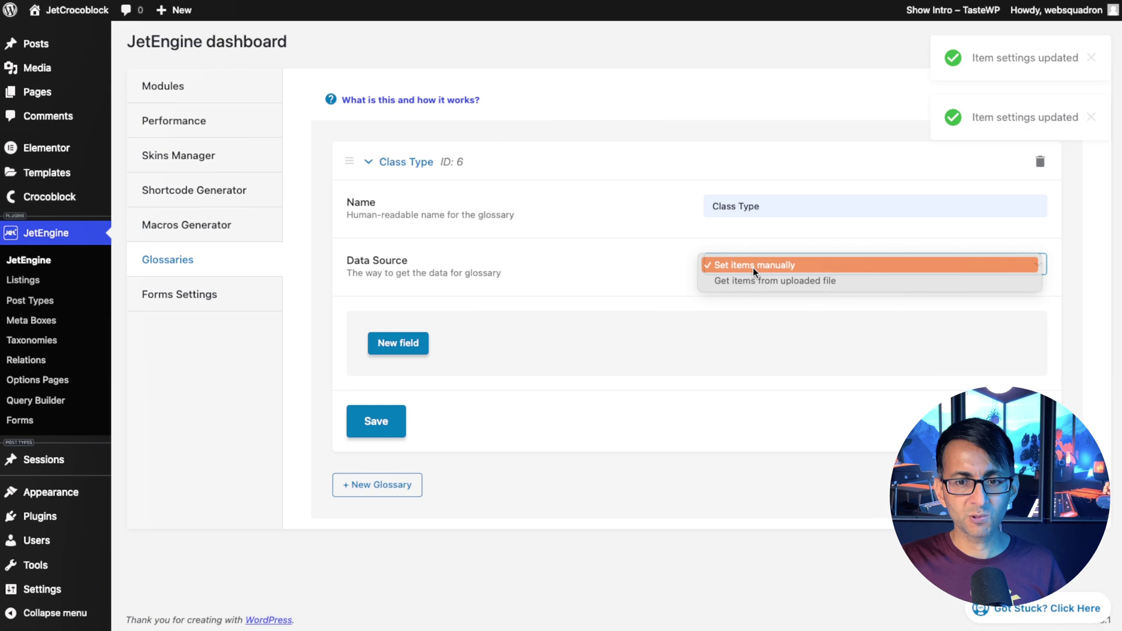
left_click(758, 267)
left_click(759, 269)
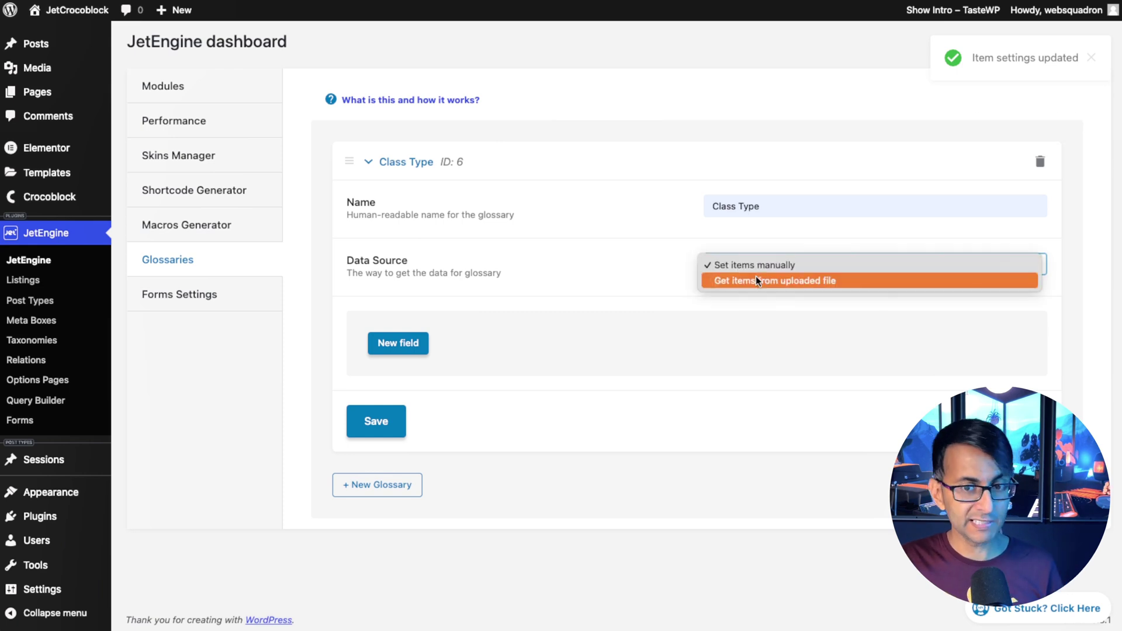
left_click(757, 278)
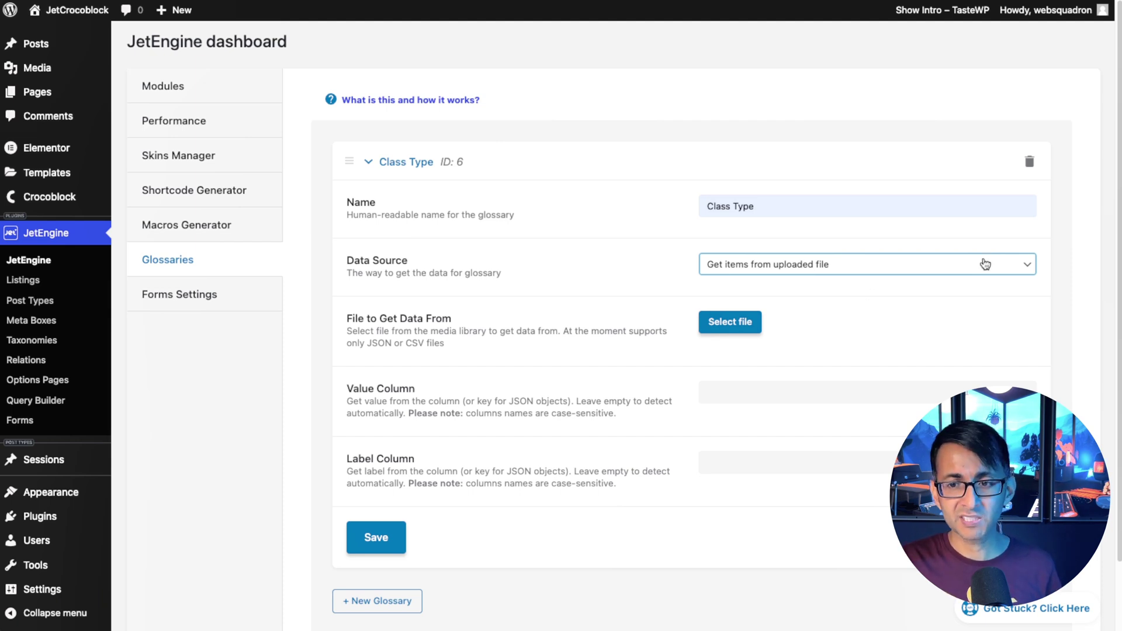
left_click(959, 268)
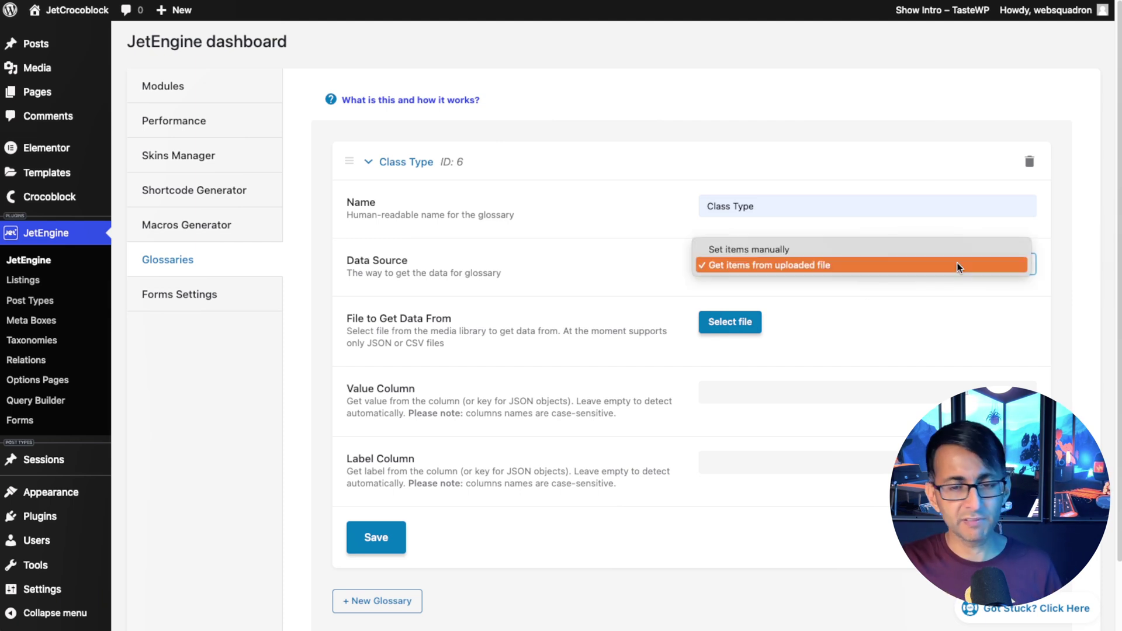
left_click(863, 258)
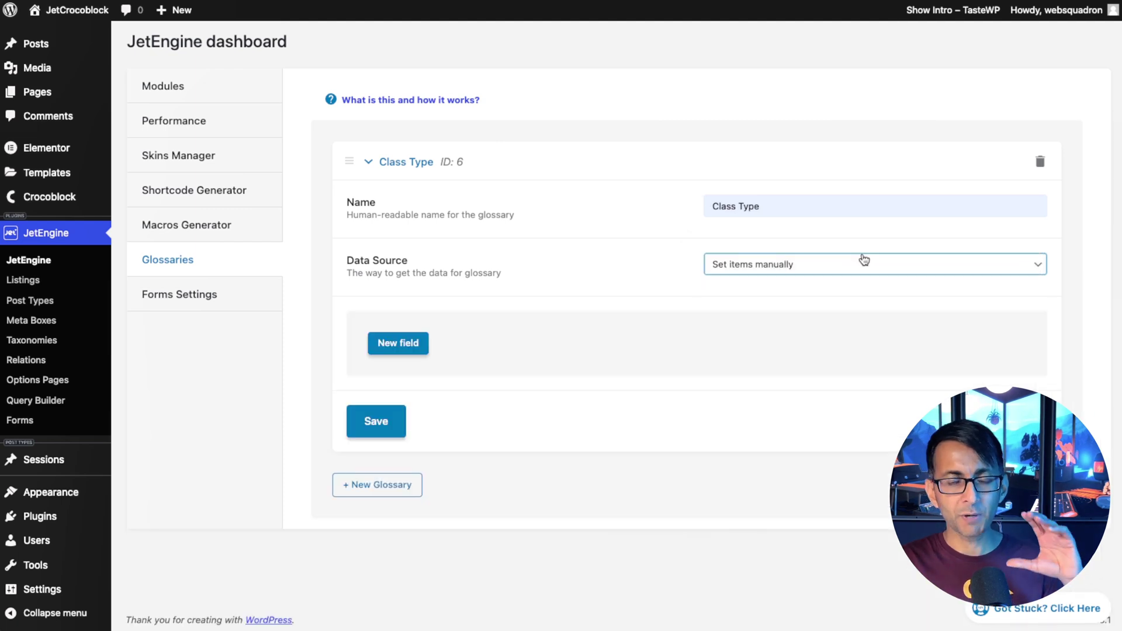
Add a first glossary item with value and label Aerobics
left_click(409, 350)
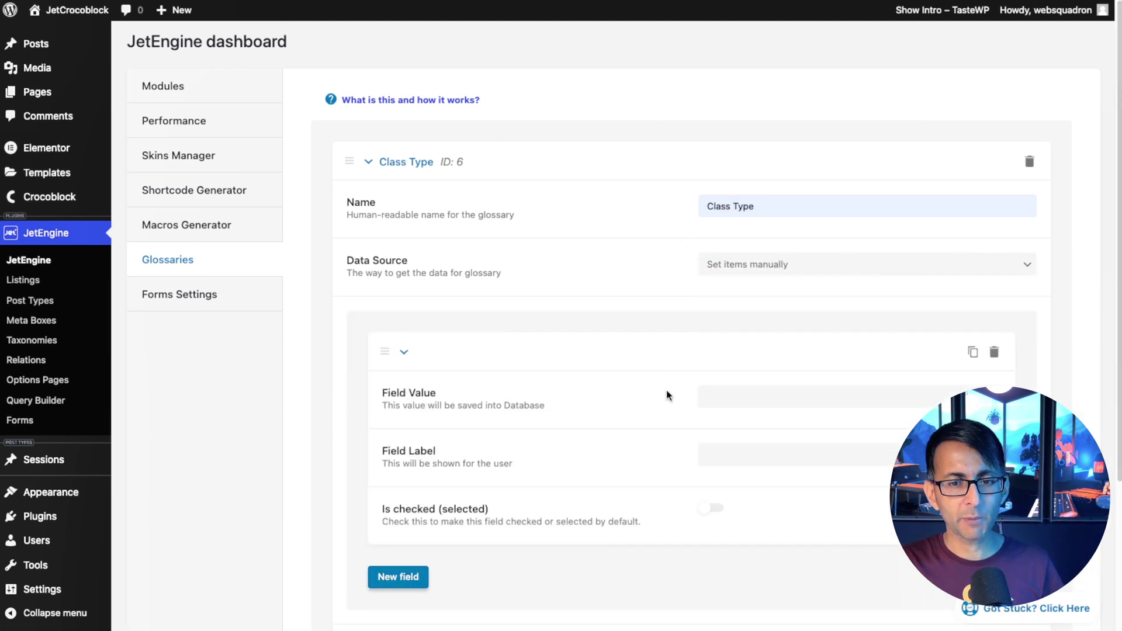
left_click(729, 401)
type("A")
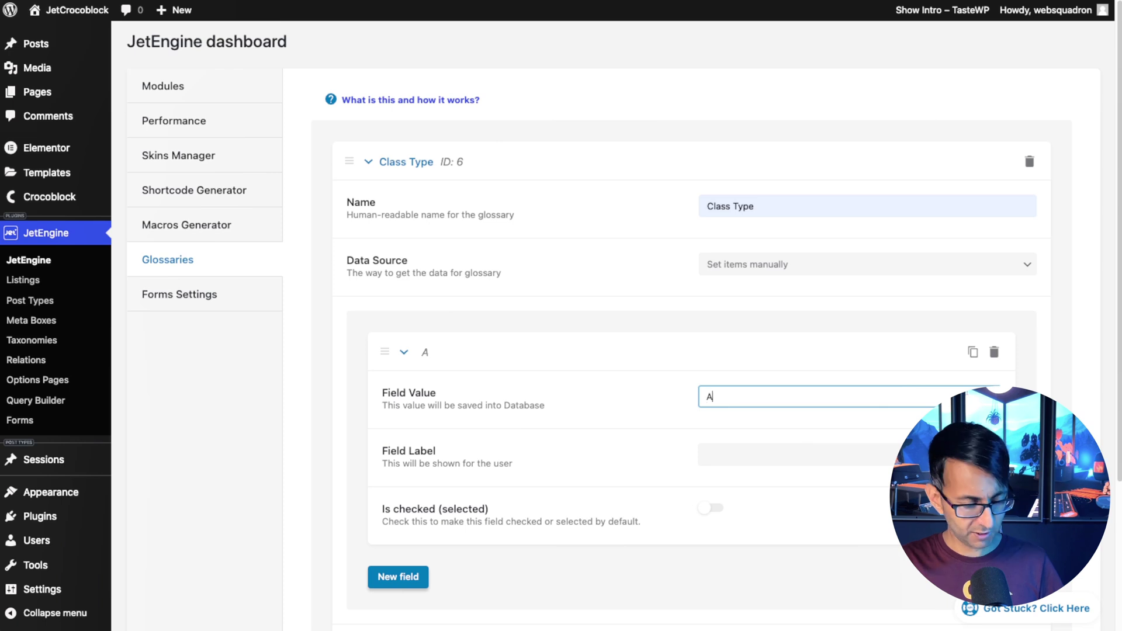
type("erob")
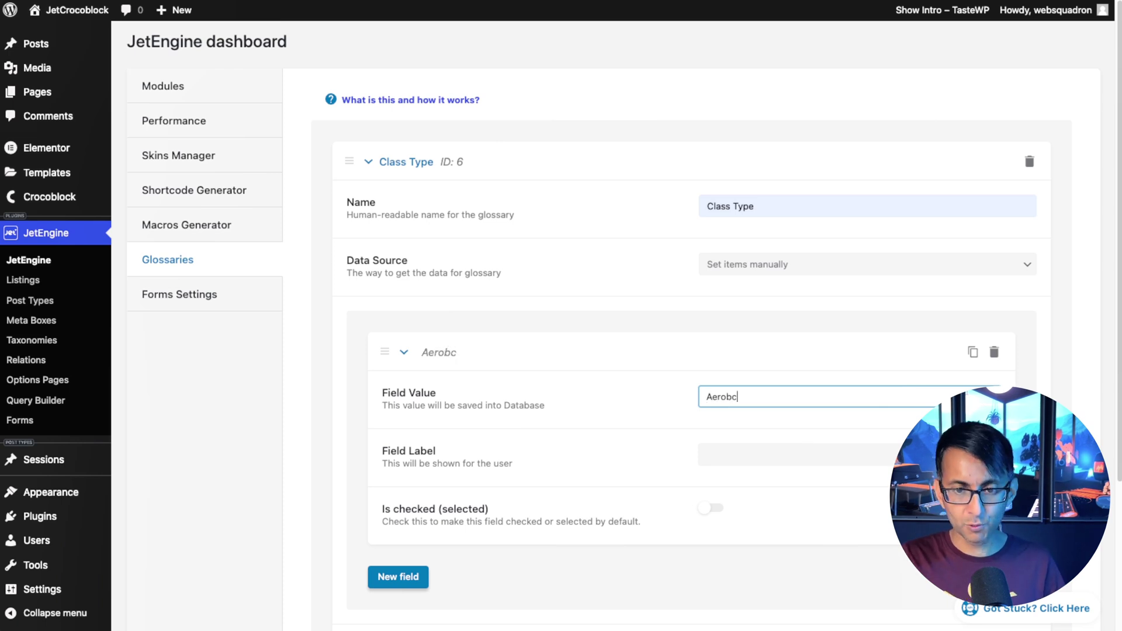
type("ics")
double_click(740, 399)
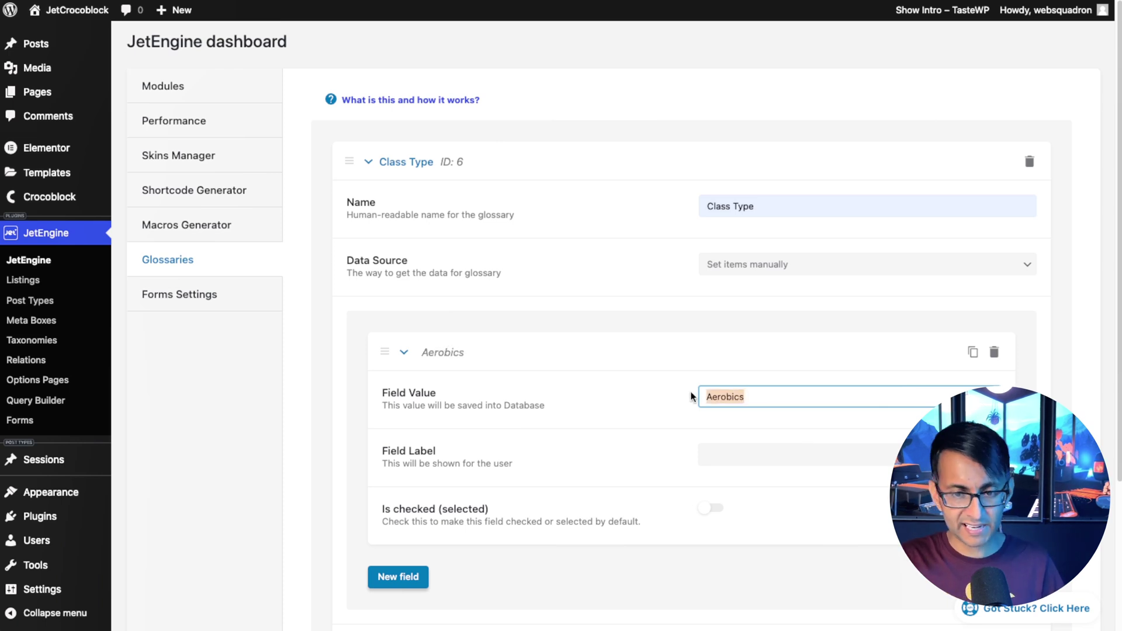
key("ctrl+c")
left_click(740, 456)
key("ctrl+v")
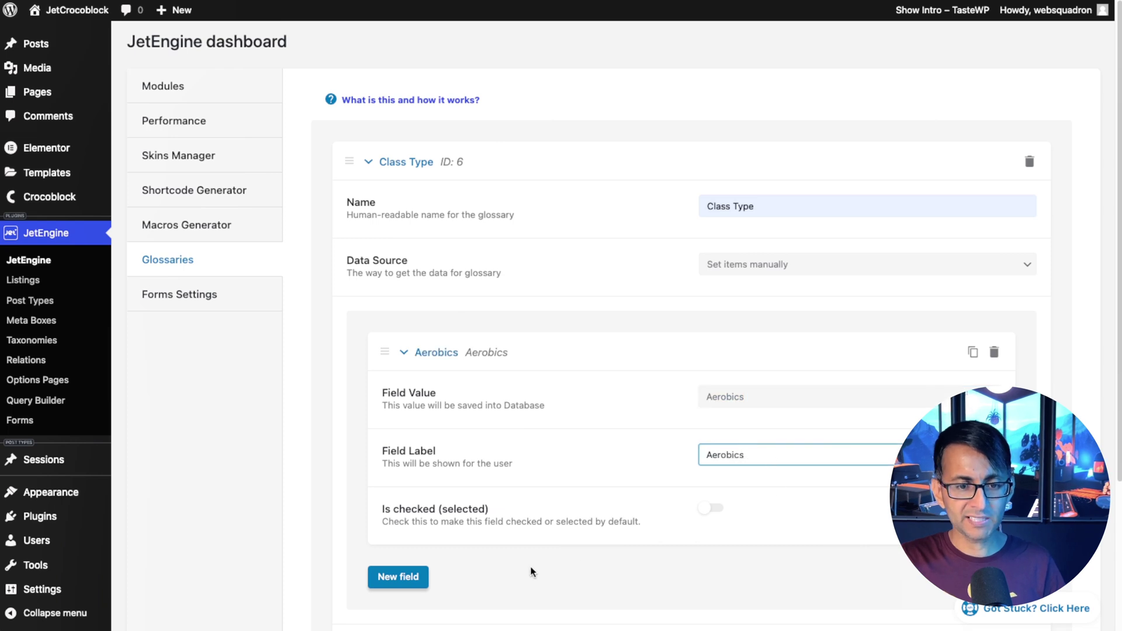
scroll(756, 593, "down", 3)
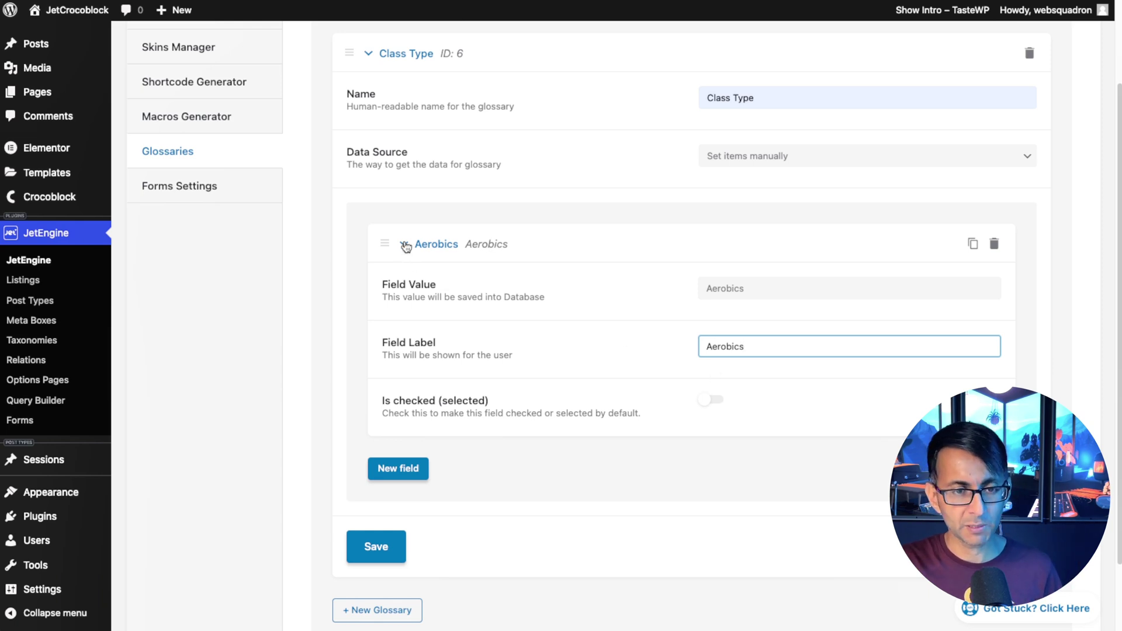
Collapse the Aerobics item and add a second item row
left_click(404, 244)
left_click(398, 381)
left_click(735, 435)
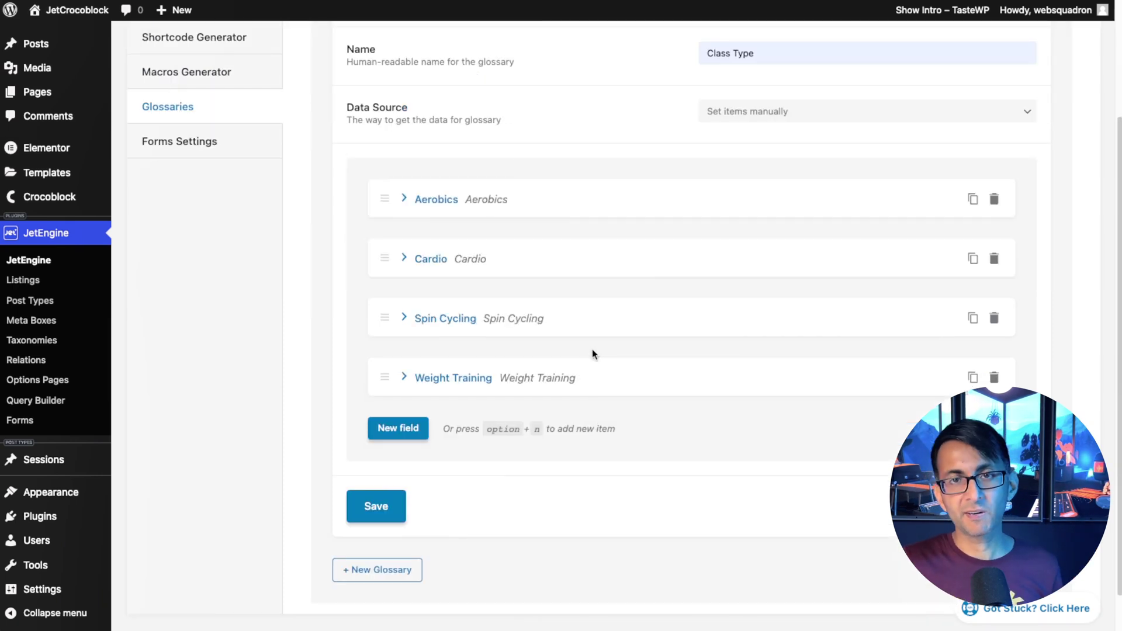
scroll(592, 359, "down", 1)
Save the Class Type glossary and collapse its panel
left_click(376, 506)
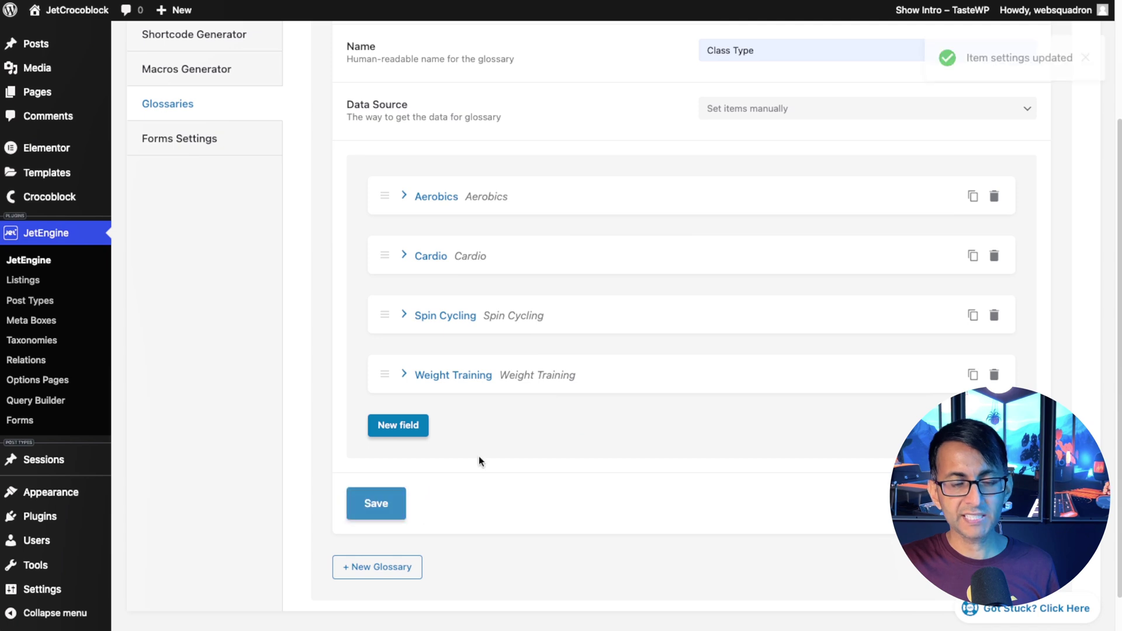
scroll(525, 423, "up", 1)
scroll(524, 423, "up", 3)
left_click(370, 164)
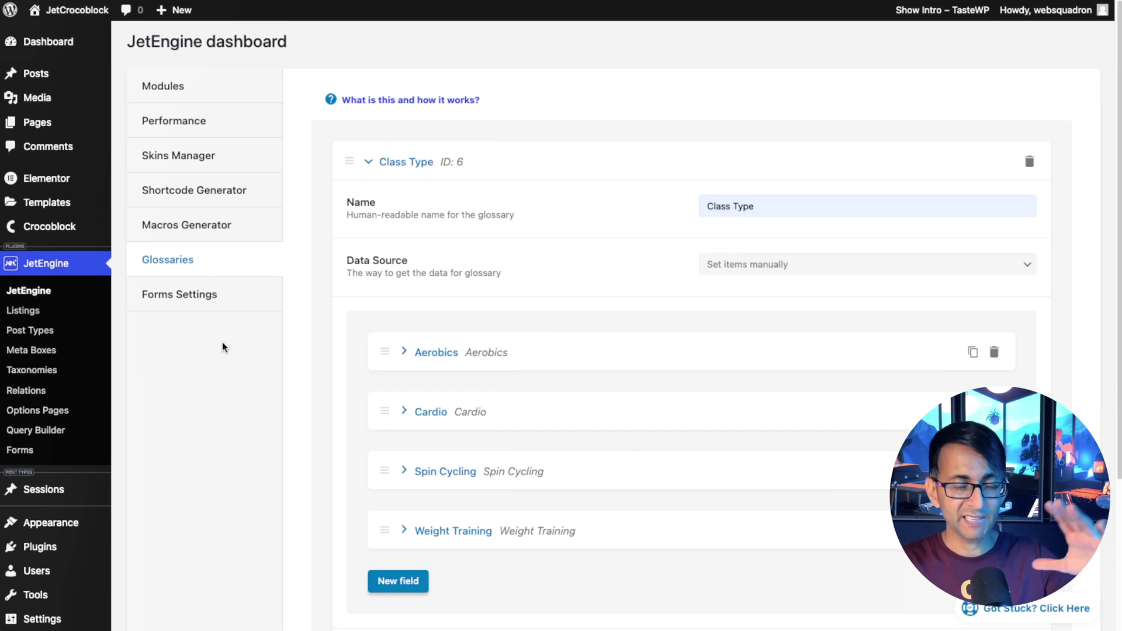
left_click(368, 162)
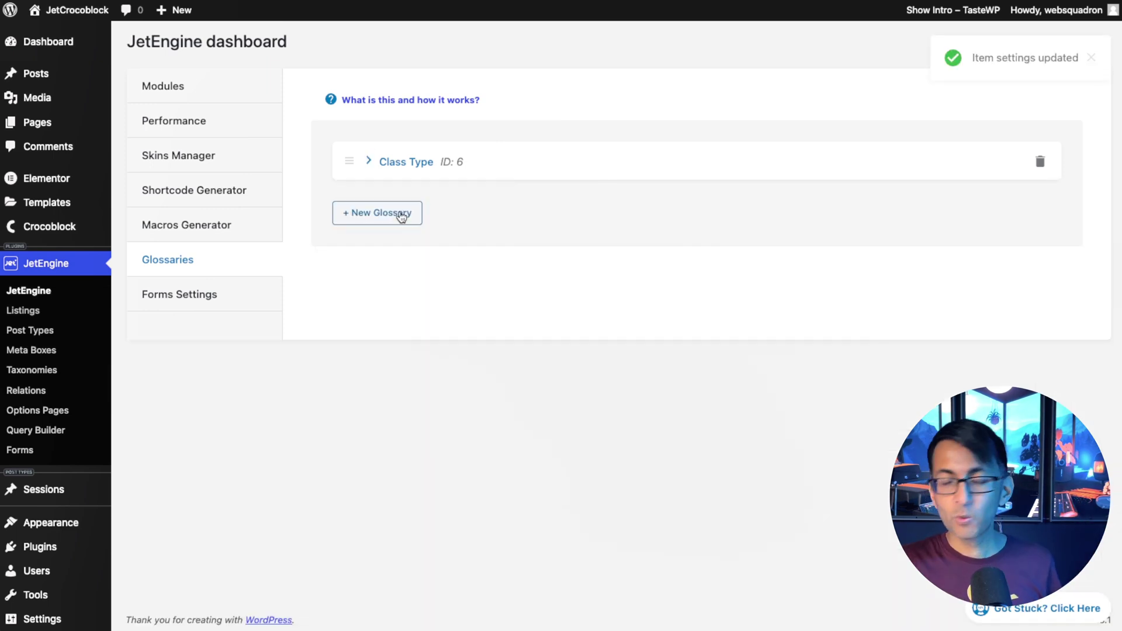
Add a new glossary named Trainer with data source Set items manually
left_click(401, 213)
left_click(714, 265)
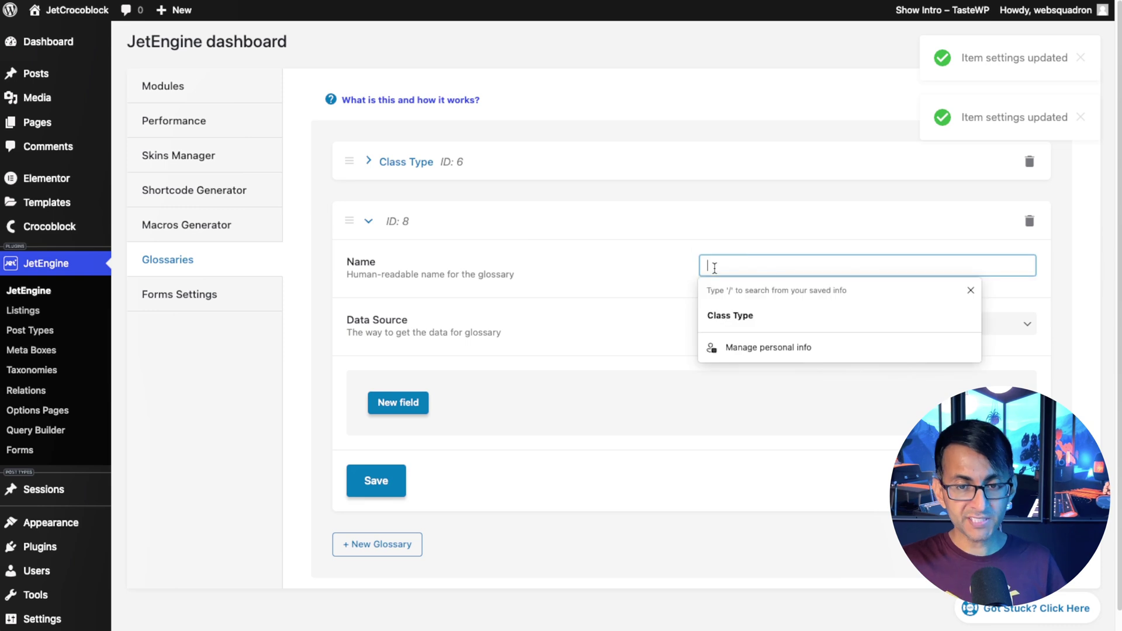
type("Y")
key("BackSpace")
type("Tr")
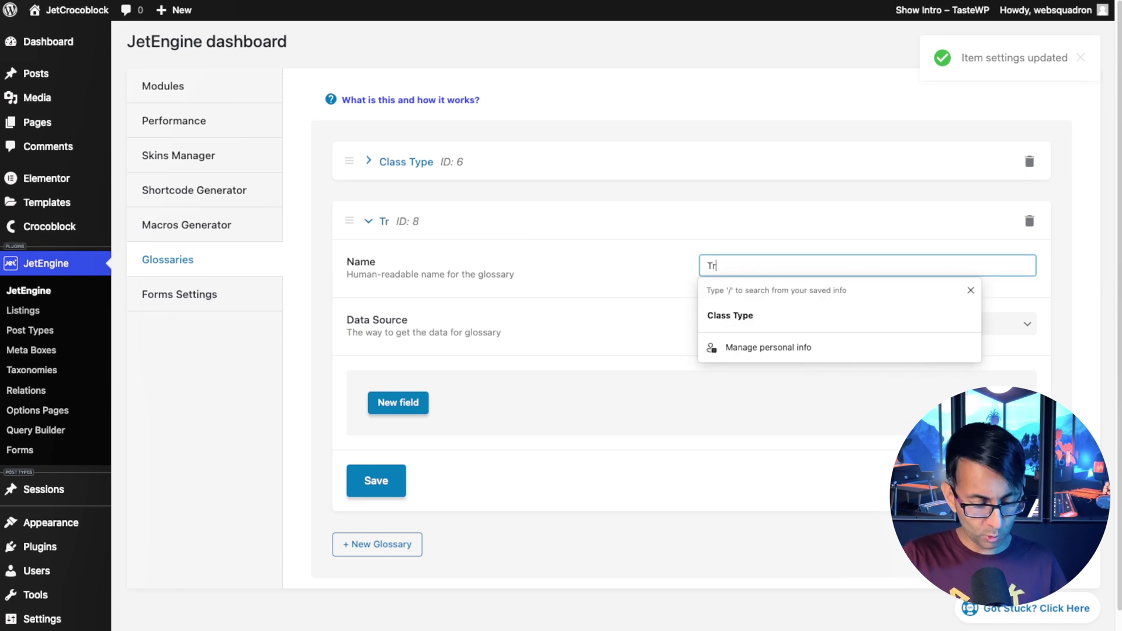
type("ainer")
left_click(581, 253)
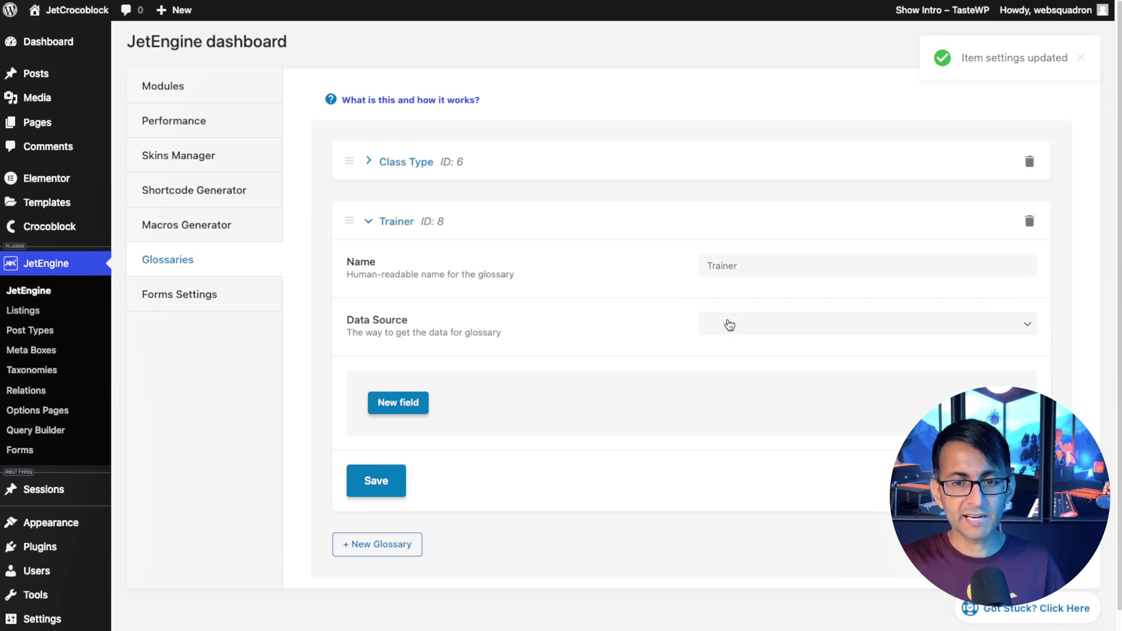
left_click(731, 325)
left_click(735, 328)
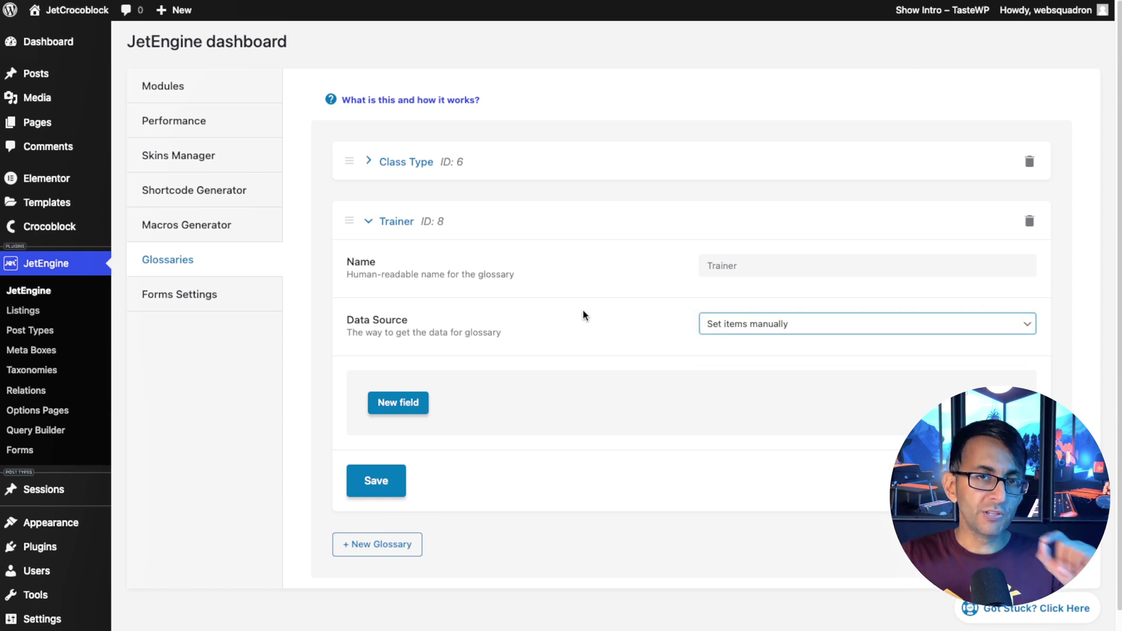
Add an empty first item row under the Trainer glossary
mouse_move(81, 498)
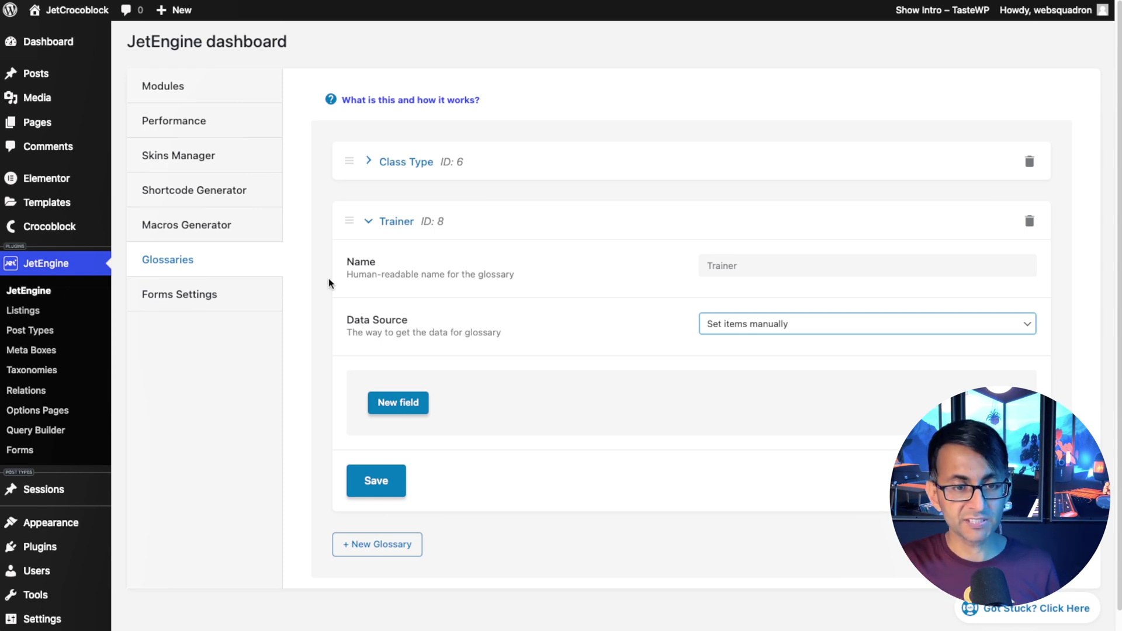
Enter the six trainer names, save the Trainer glossary and collapse its panel
left_click(407, 407)
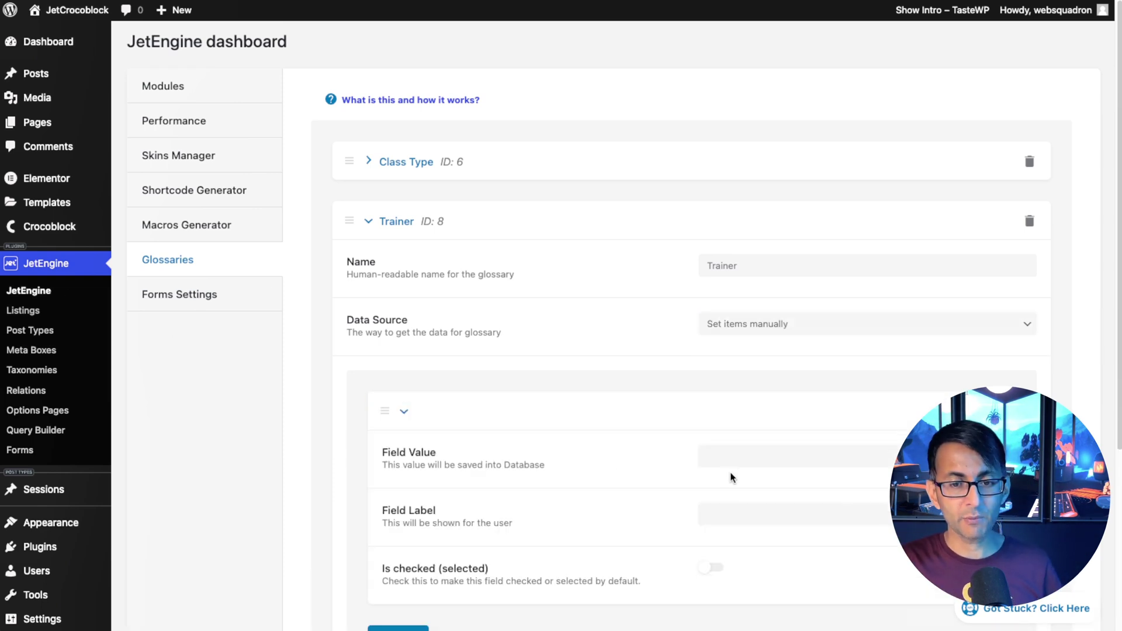
scroll(733, 473, "down", 3)
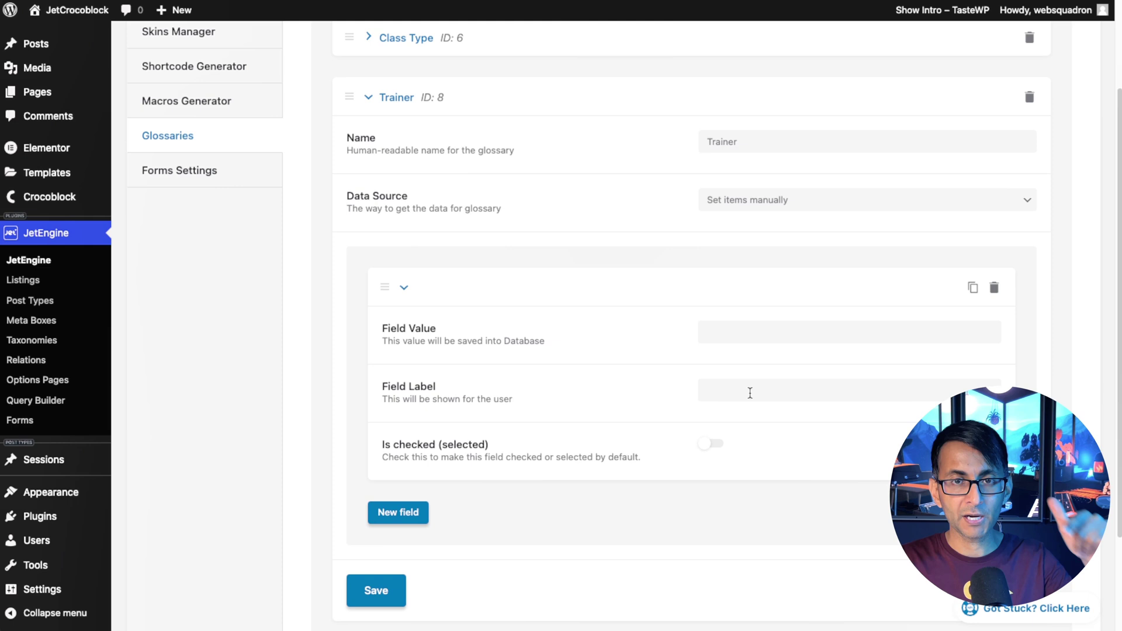
left_click(789, 332)
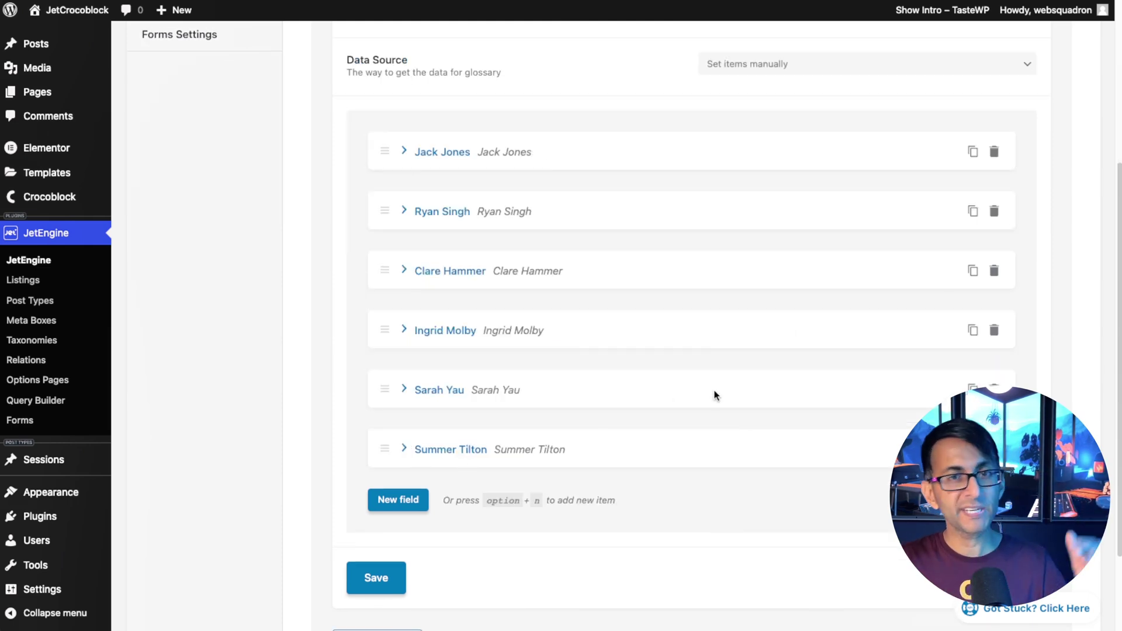
left_click(376, 578)
scroll(512, 227, "up", 5)
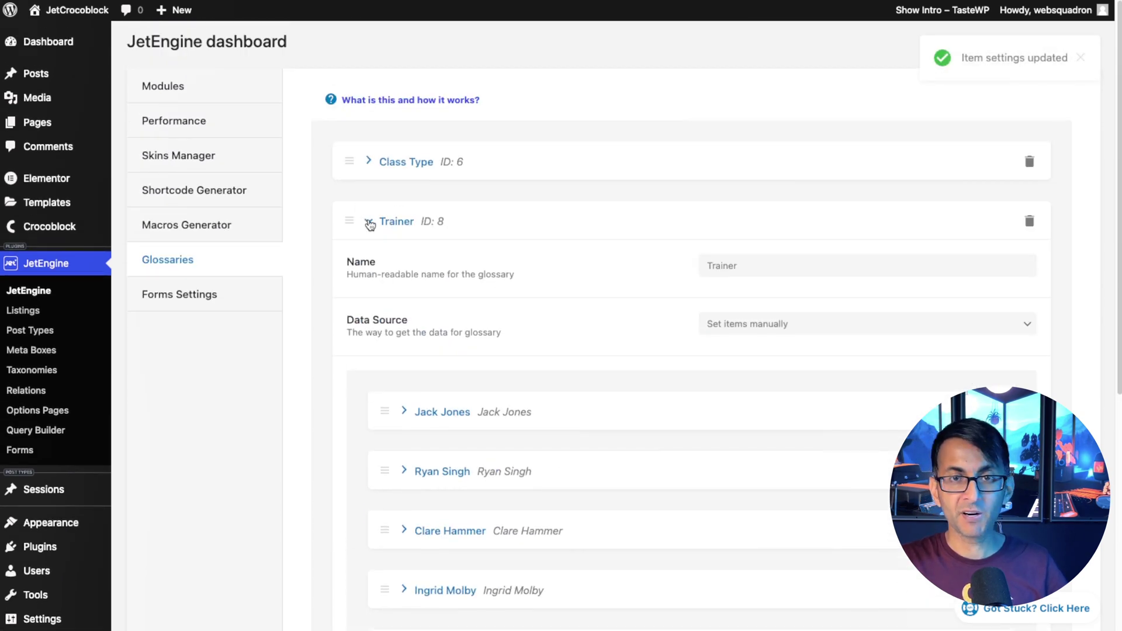
left_click(369, 222)
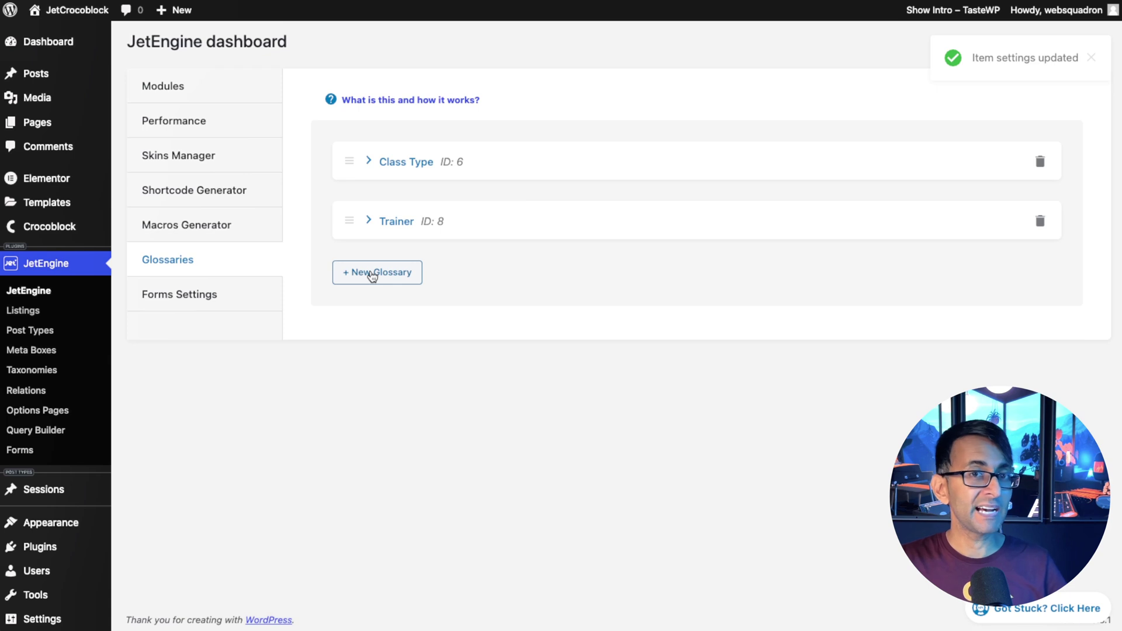
Add a new glossary named Level with data source Set items manually
left_click(372, 272)
left_click(760, 325)
type("L")
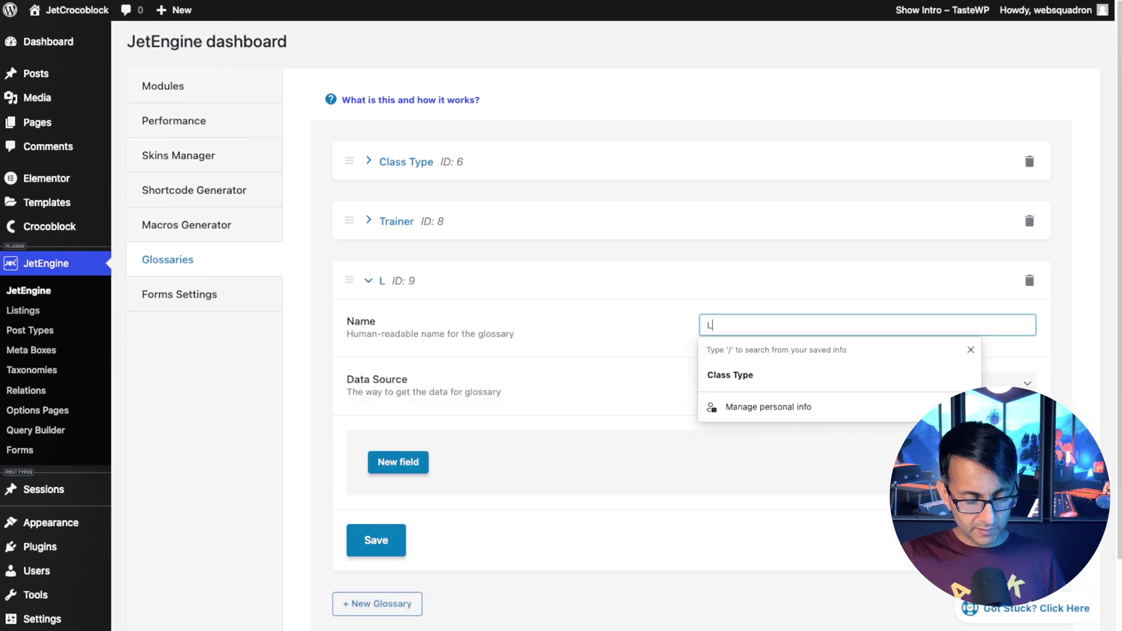
type("evel")
left_click(619, 376)
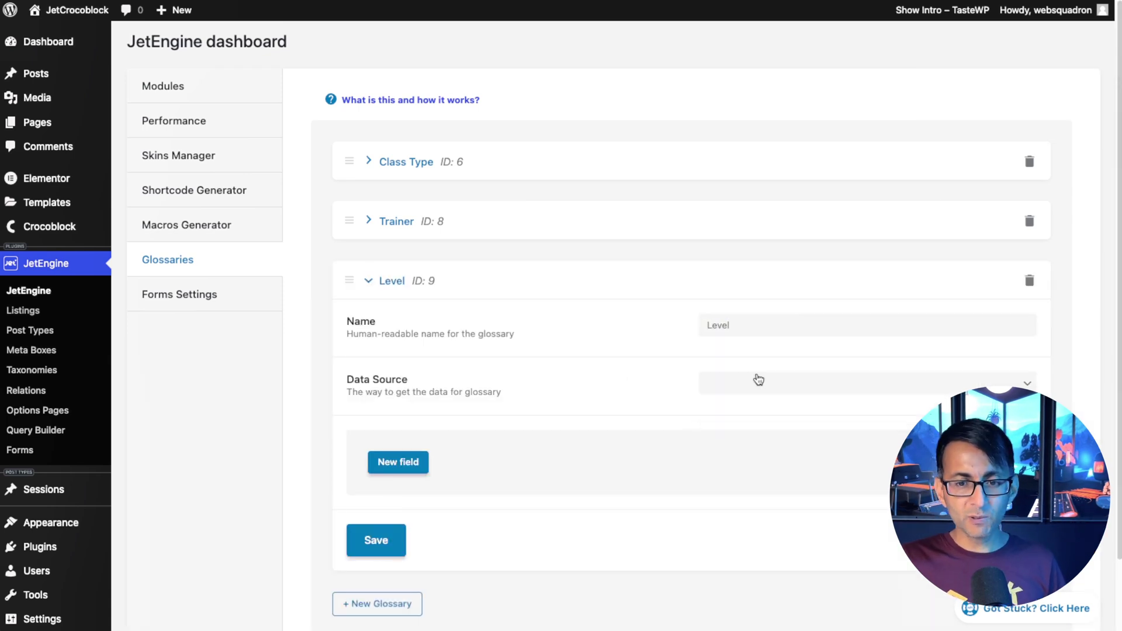
left_click(756, 382)
left_click(750, 386)
Add level items starting with Beginner and save the Level glossary
left_click(398, 462)
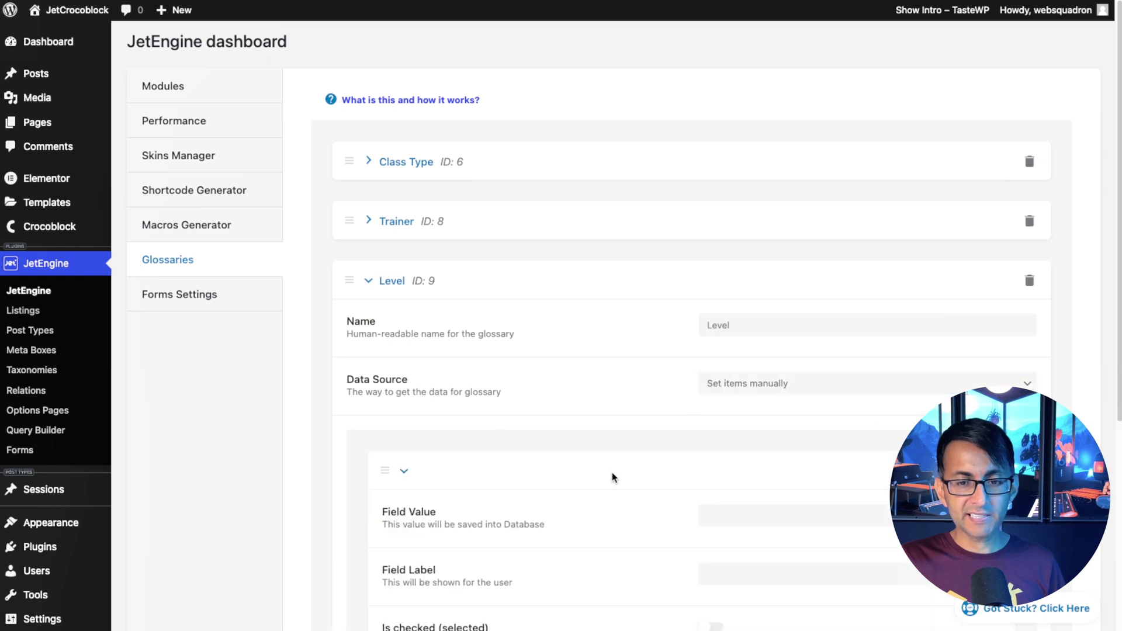
scroll(731, 514, "down", 1)
scroll(731, 515, "down", 5)
left_click(729, 328)
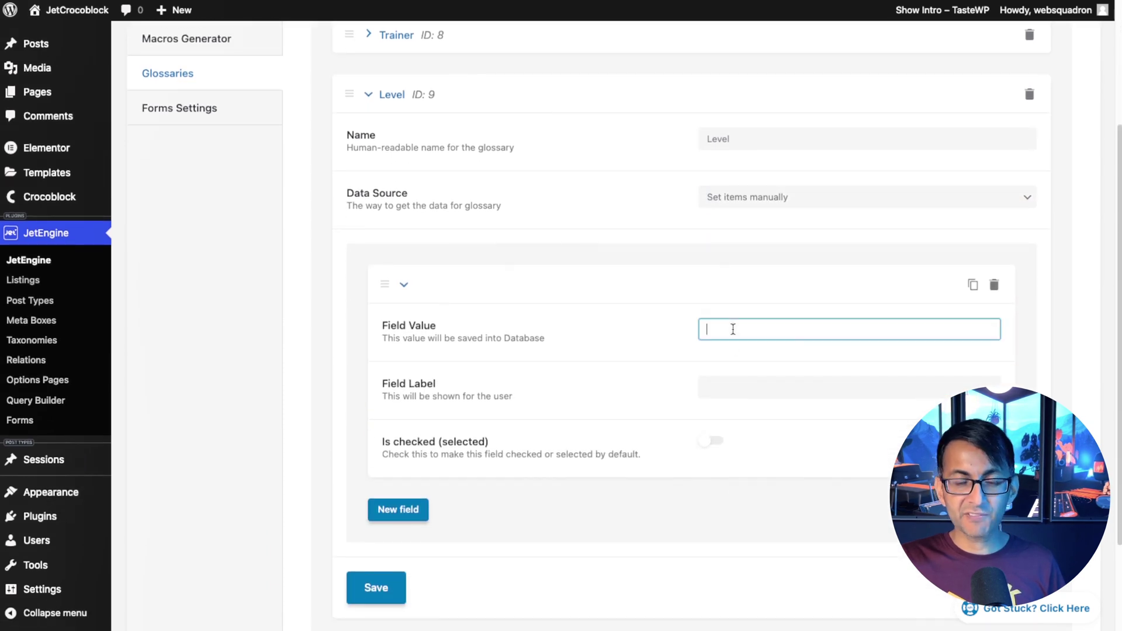
type("Beginner")
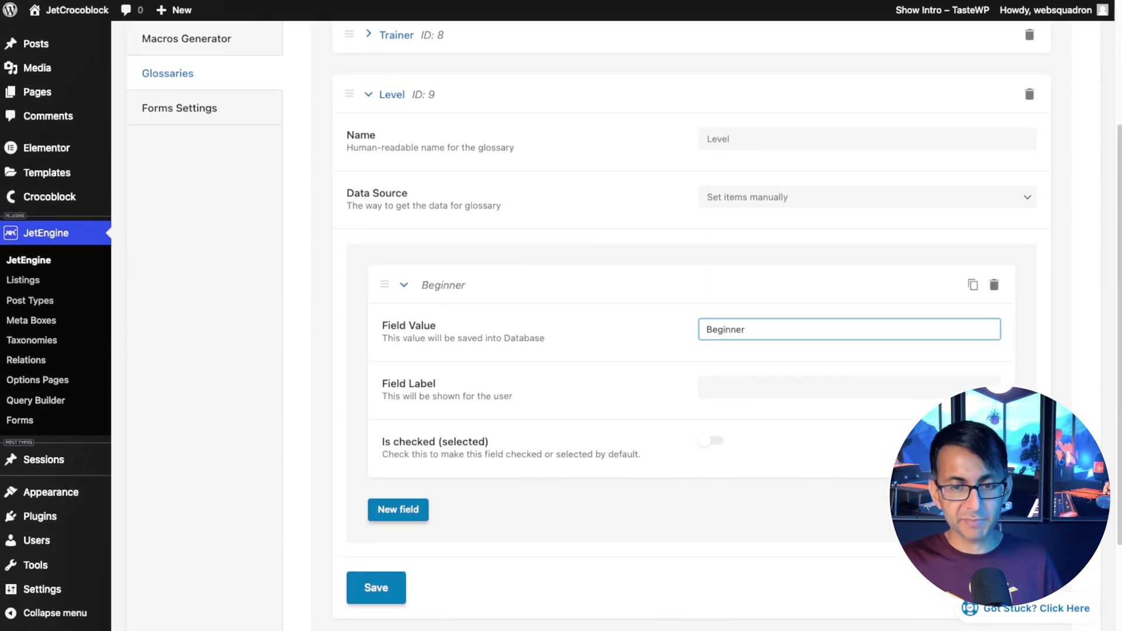
left_click_drag(777, 328, 666, 327)
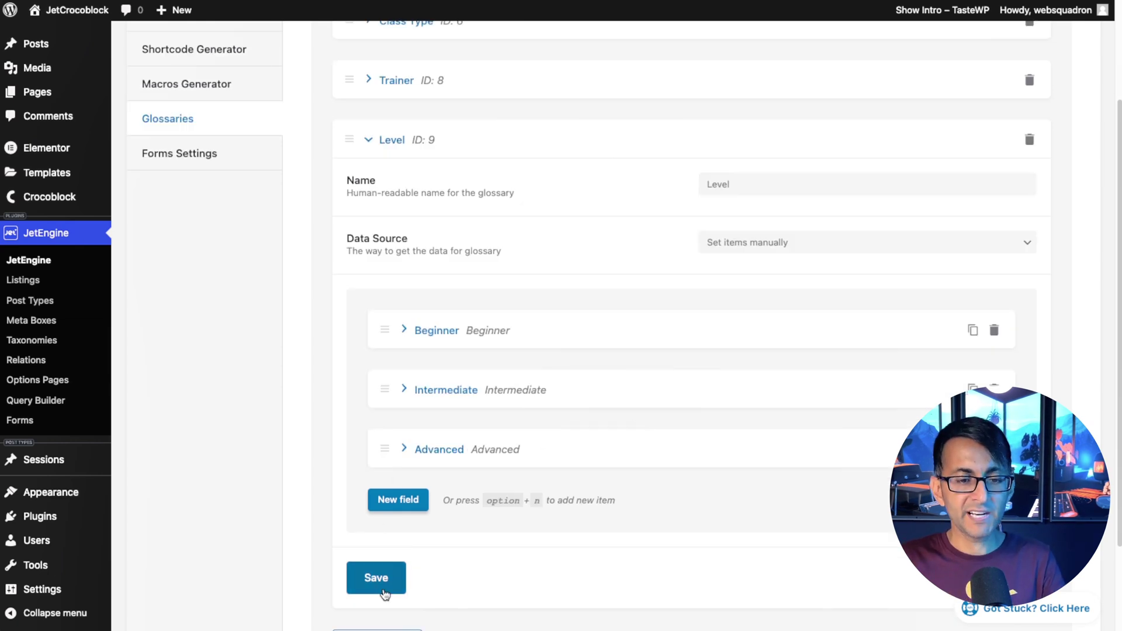
left_click(384, 587)
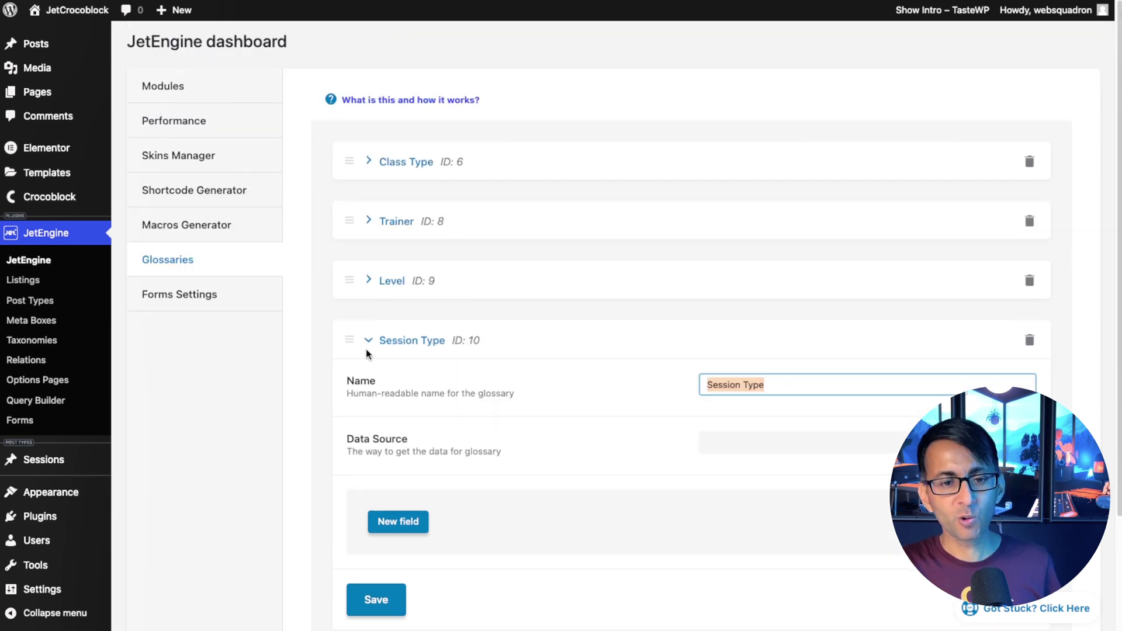
Keep Session Type's data source as Set items manually, save it, and collapse the panel
left_click(368, 344)
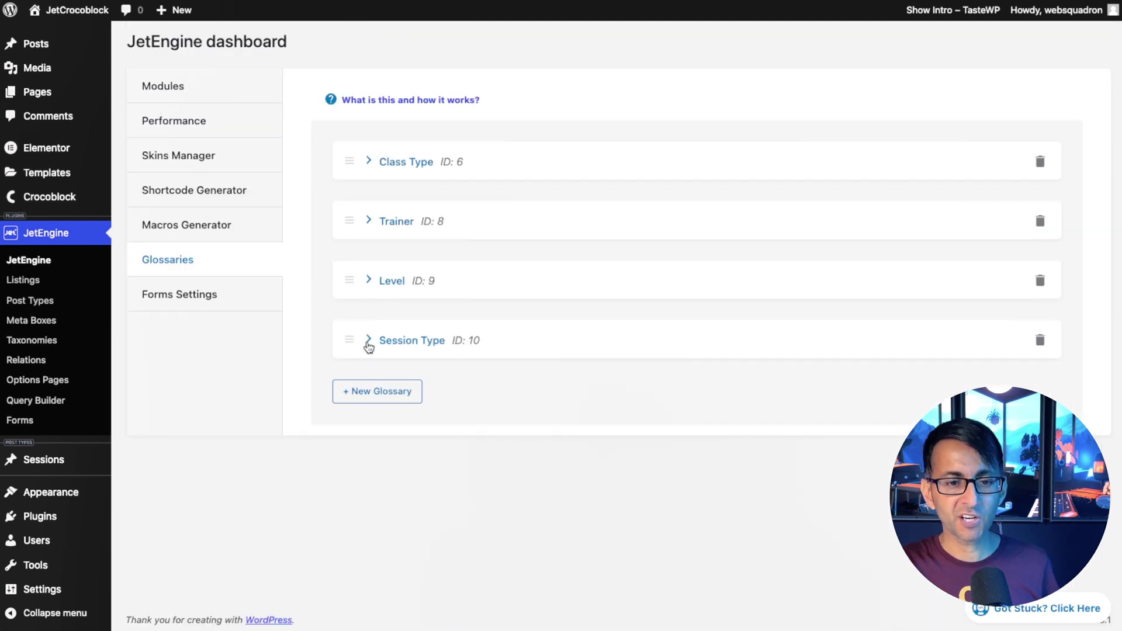
left_click(368, 343)
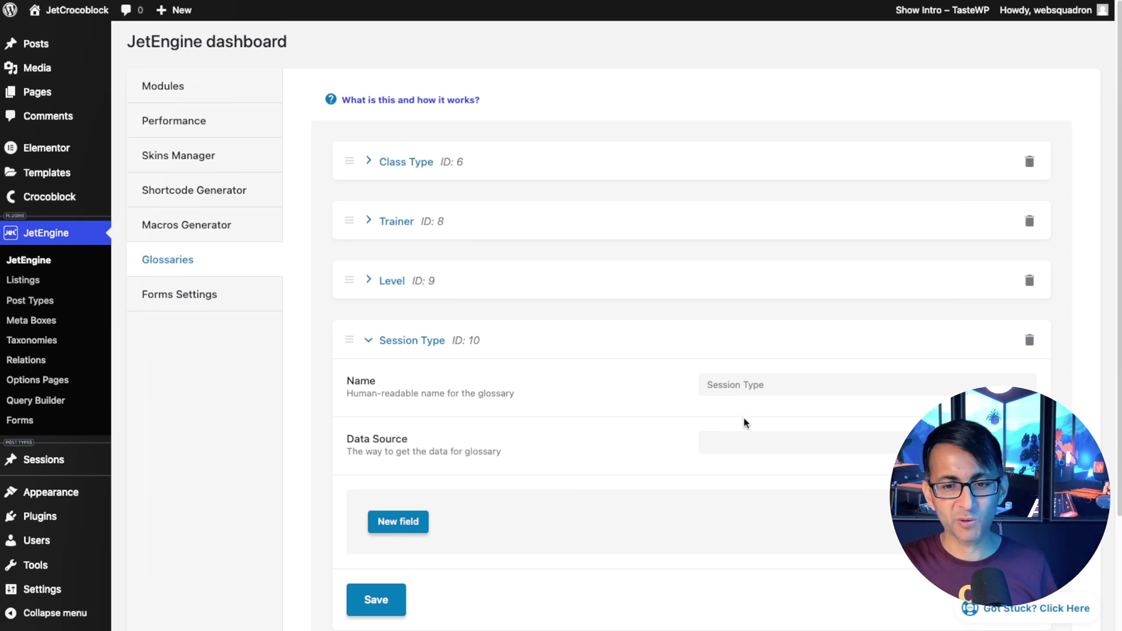
left_click(750, 445)
left_click(786, 464)
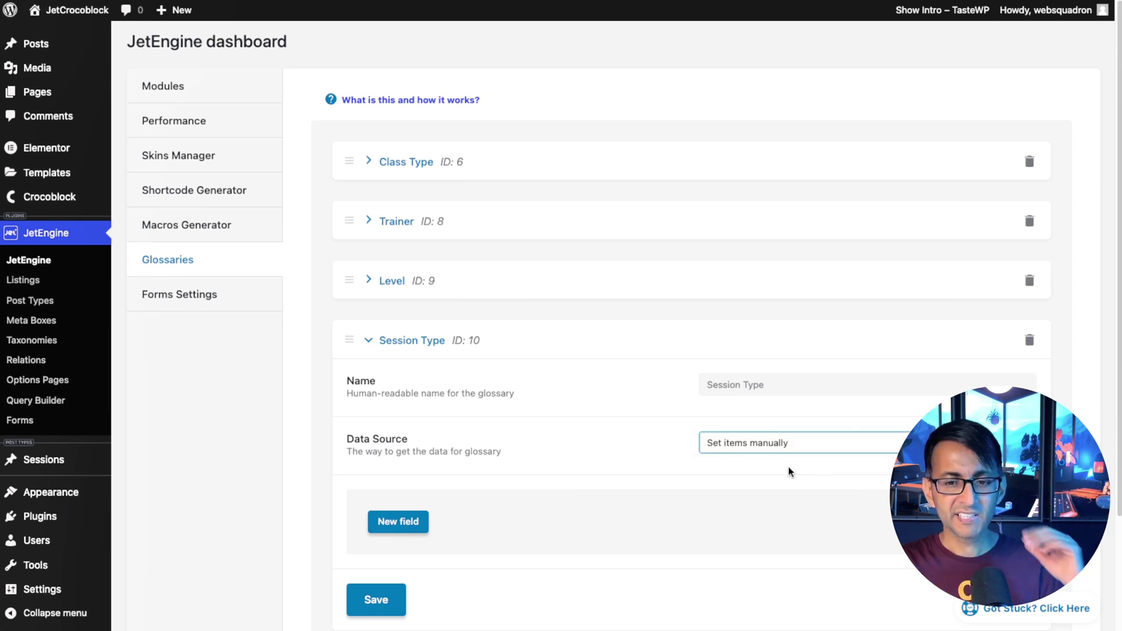
scroll(783, 468, "down", 5)
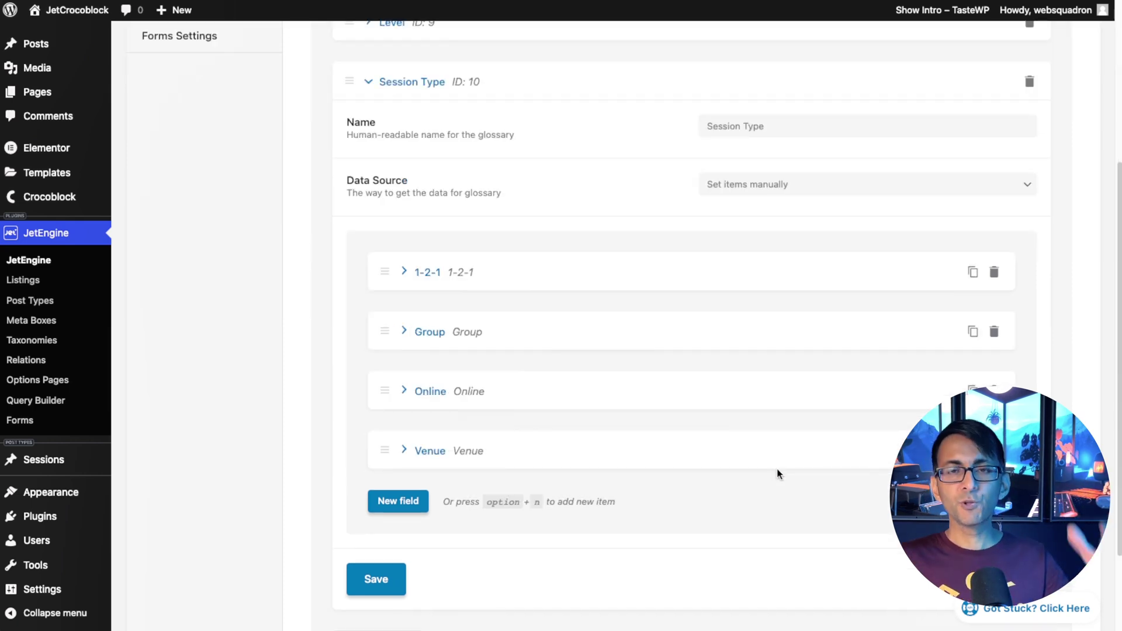
left_click(376, 579)
scroll(590, 349, "down", 1)
scroll(590, 351, "up", 1)
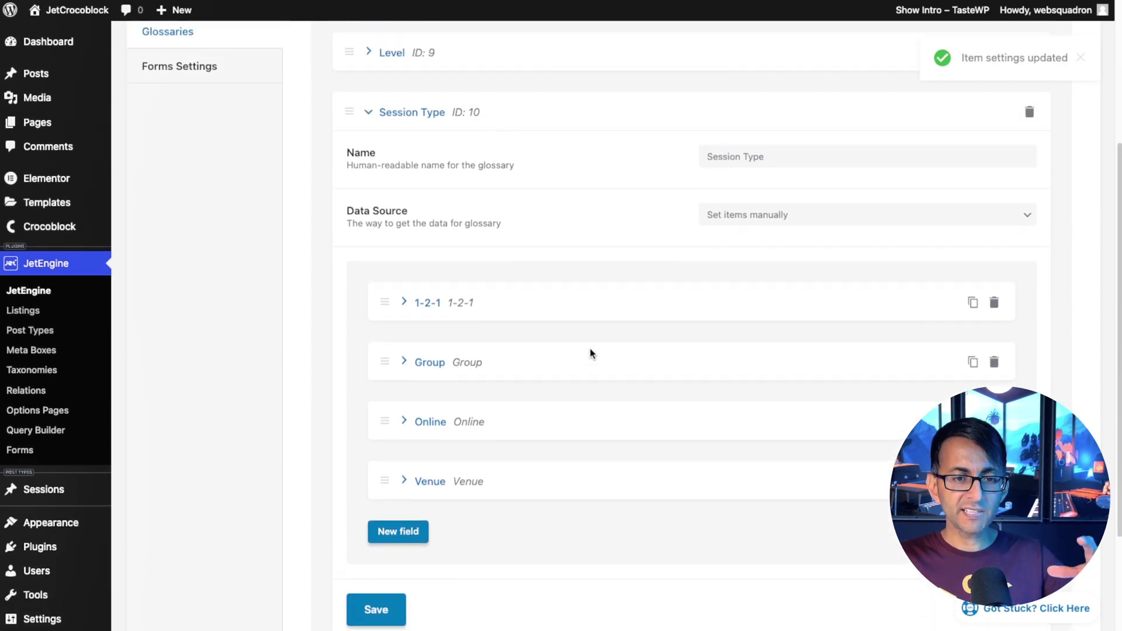
left_click(366, 114)
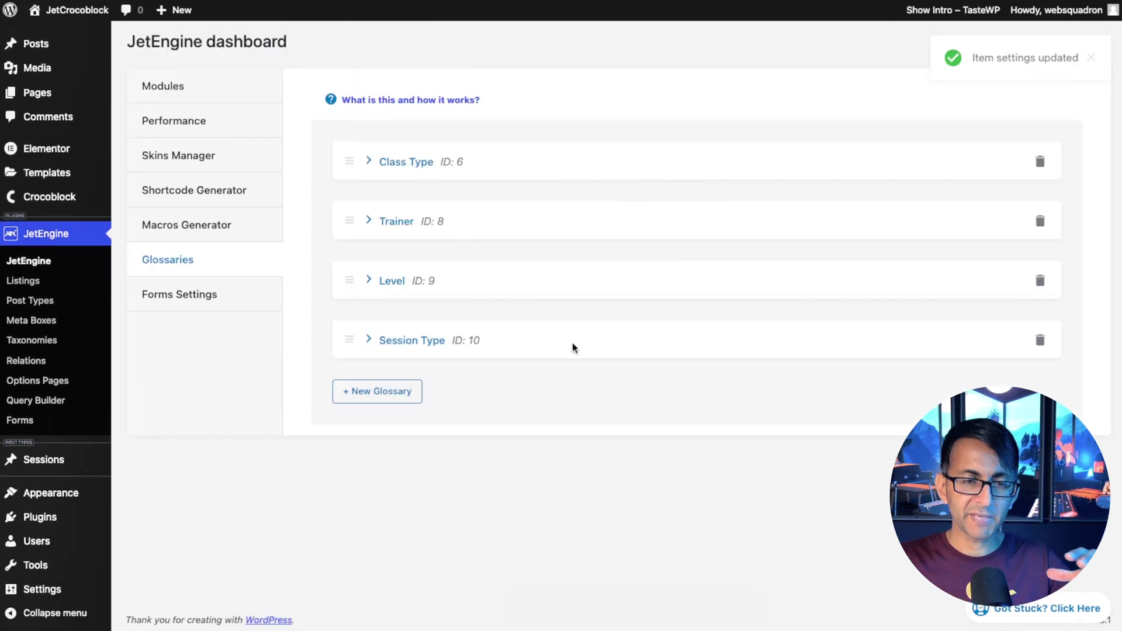